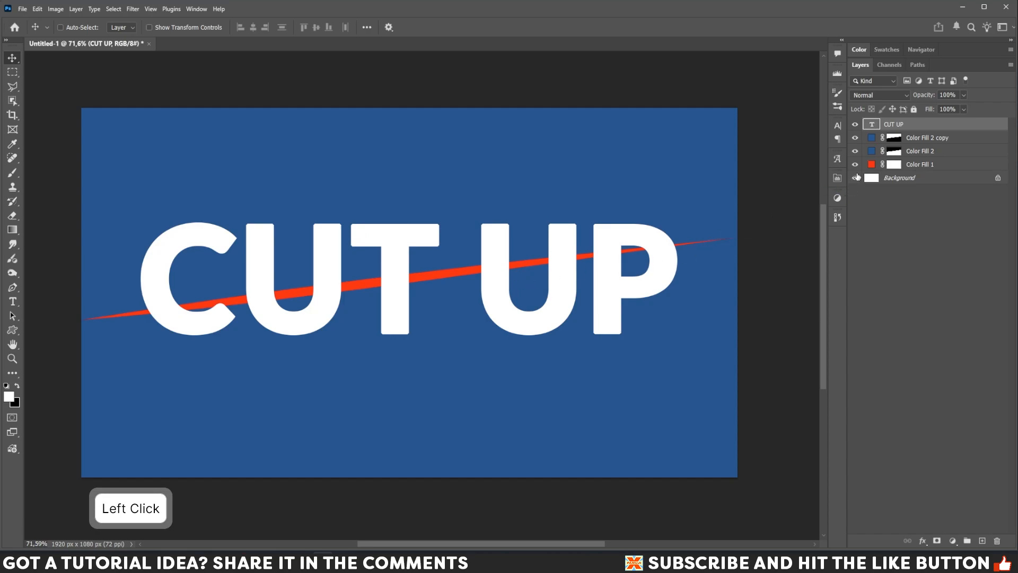
Turn CUT UP into a smart object, place a duplicate above Color Fill 2 and clip it there.
right_click(941, 128)
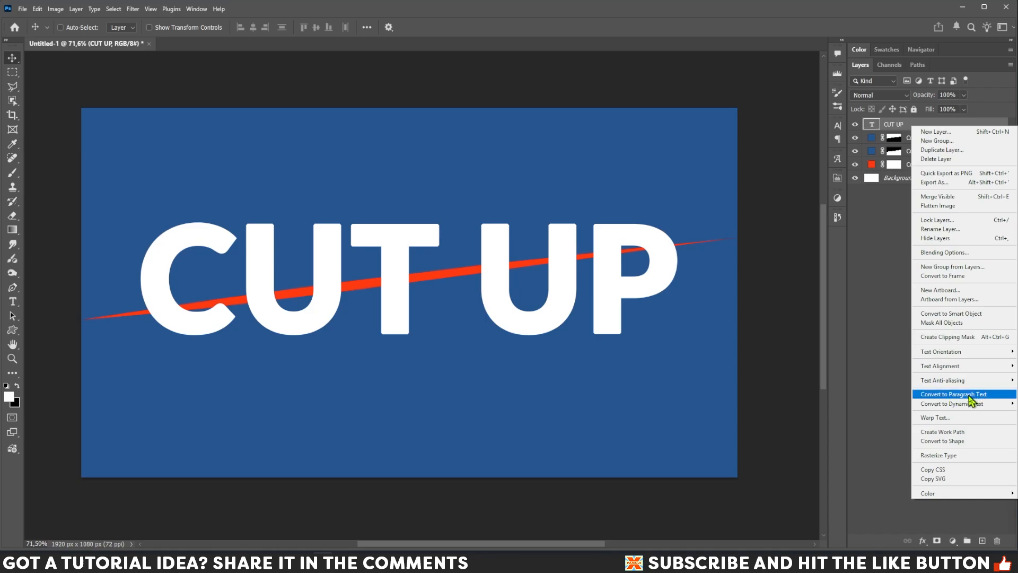
left_click(952, 316)
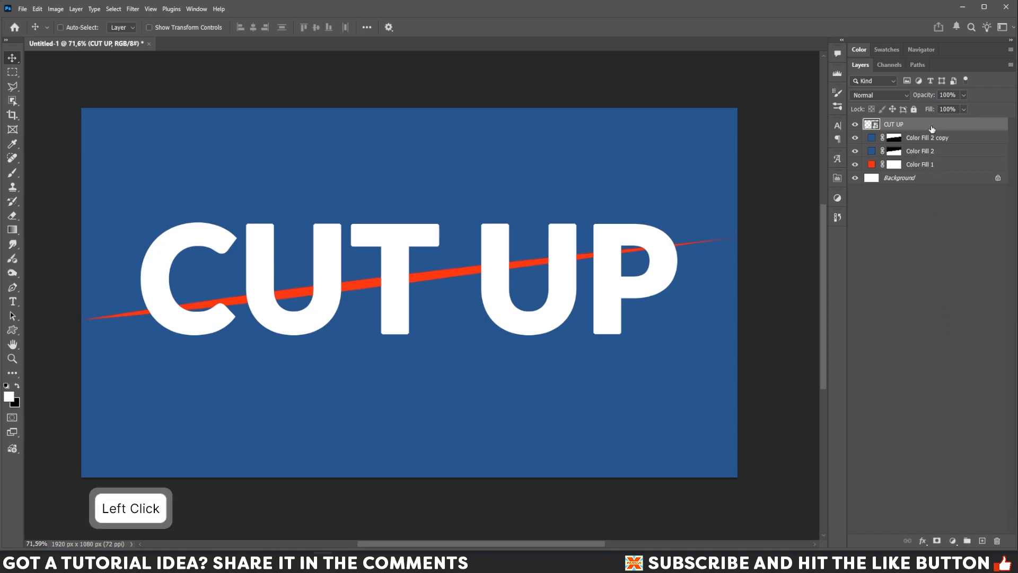
key("ctrl+j")
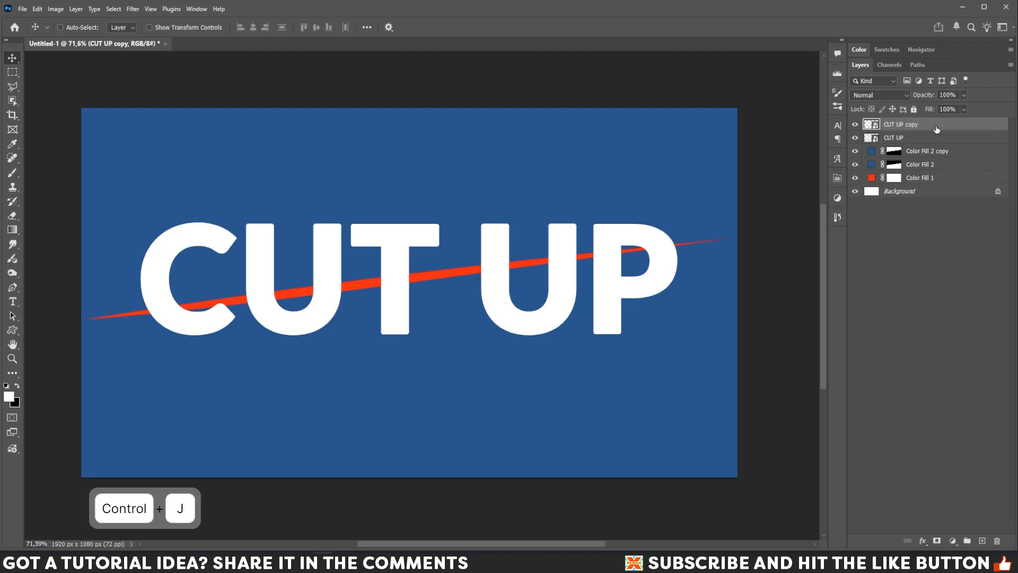
left_click_drag(943, 129, 943, 162)
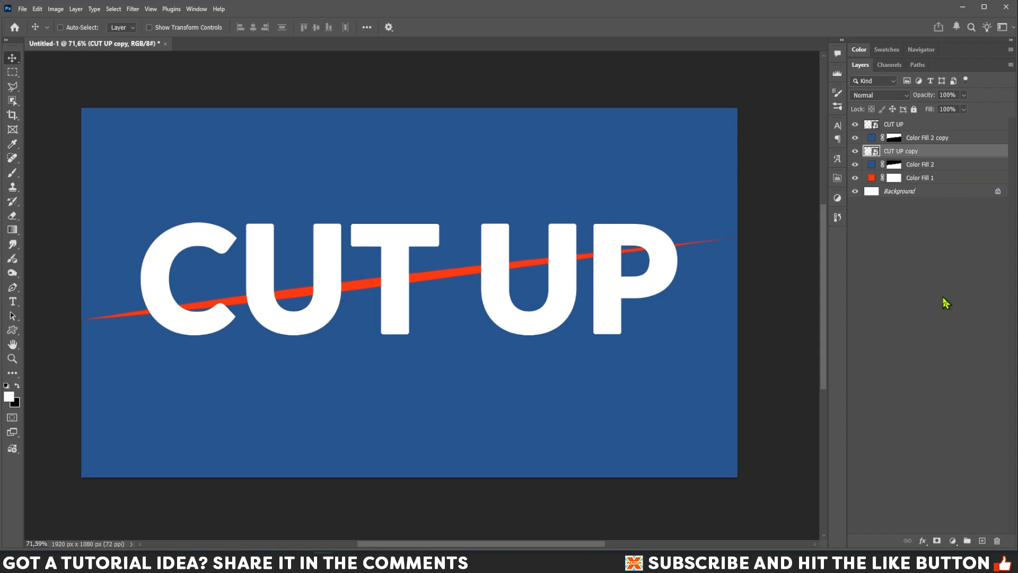
key("ctrl+alt")
key("ctrl+alt+g")
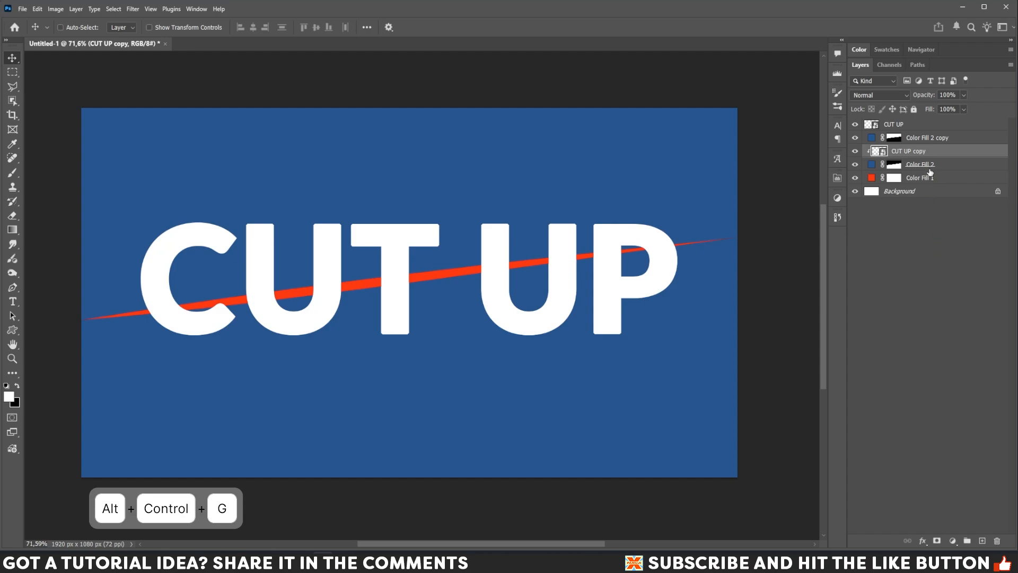
Clip the original CUT UP to Color Fill 2 copy and nudge it four steps right.
left_click(920, 130)
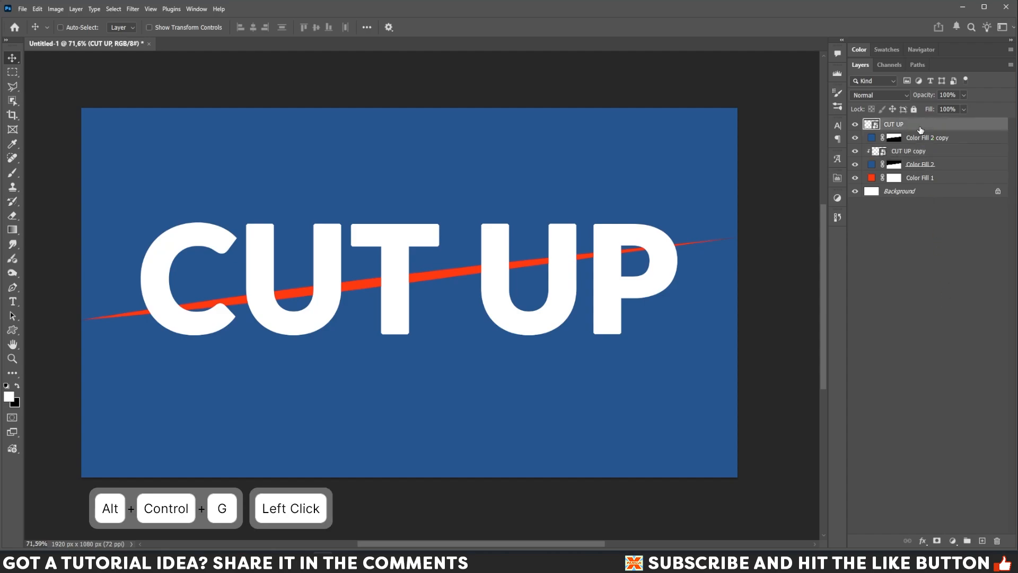
key("ctrl+alt+g")
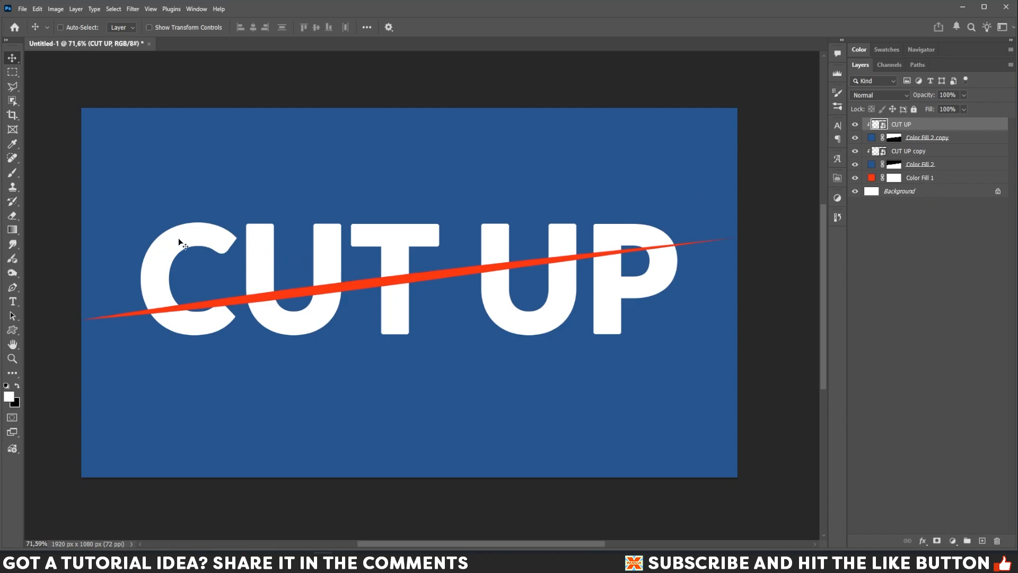
key("Right")
key("Right")
key("Right")
key("Right")
key("Right")
key("Right")
key("Right")
key("Right")
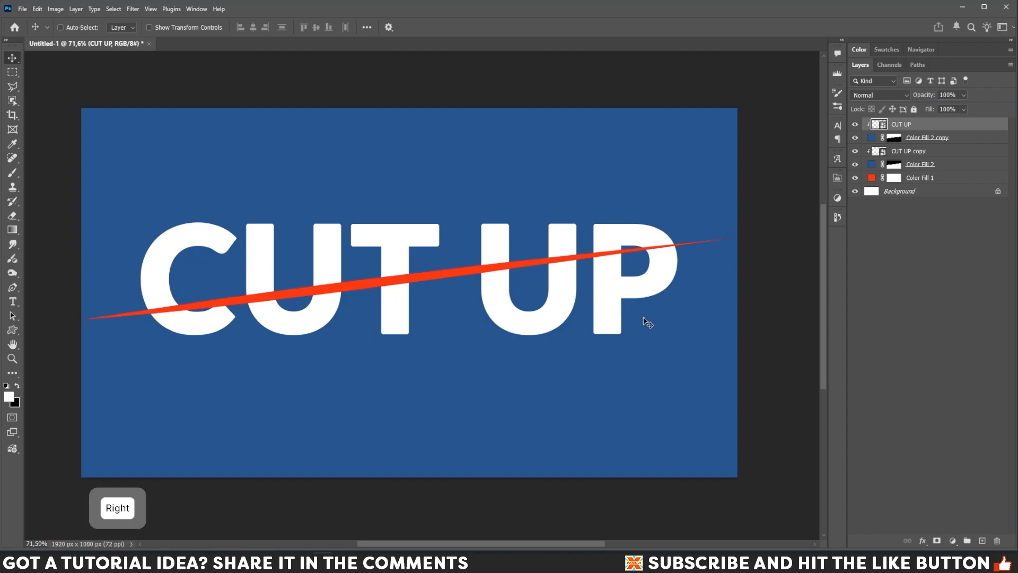
key("Right")
key("Right")
key("Right")
key("Right")
key("Right")
key("Right")
key("Right")
key("Right")
key("Right")
key("Right")
key("Right")
key("Right")
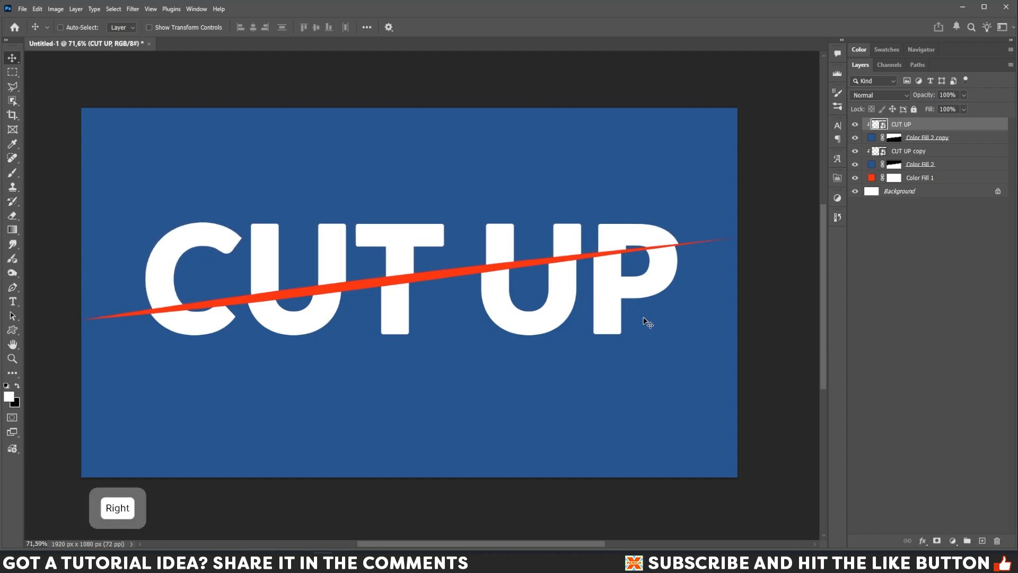
key("Right")
key("Right")
key("Right")
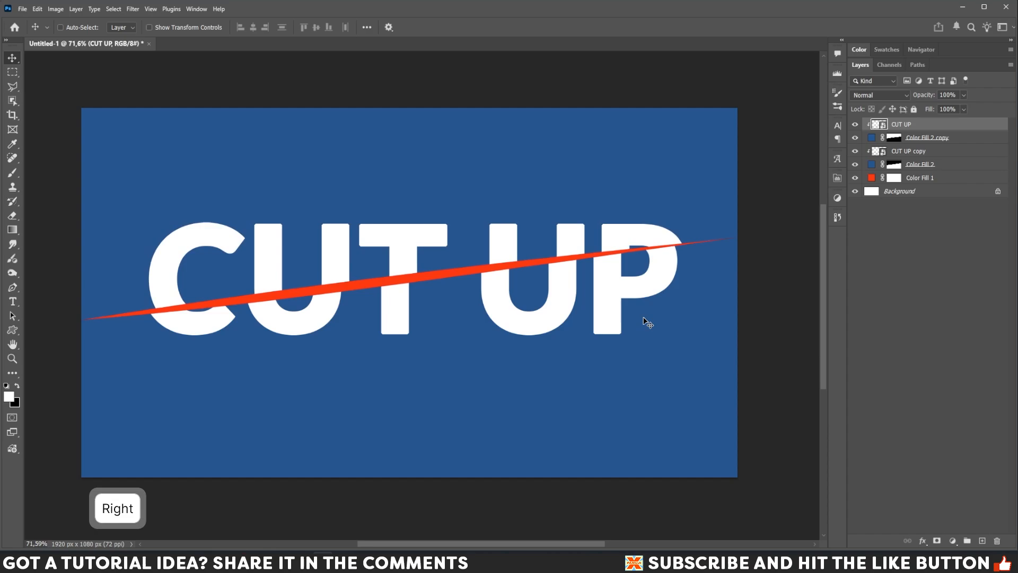
key("Right")
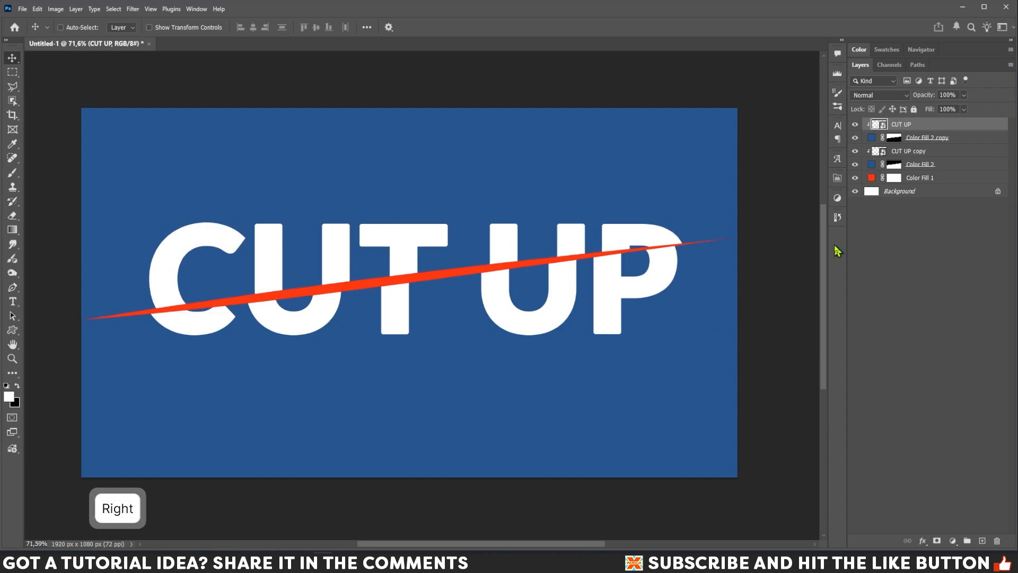
Load the Color Fill 2 copy mask as a selection and fill it on a new Layer 1 above CUT UP copy.
left_click(892, 139)
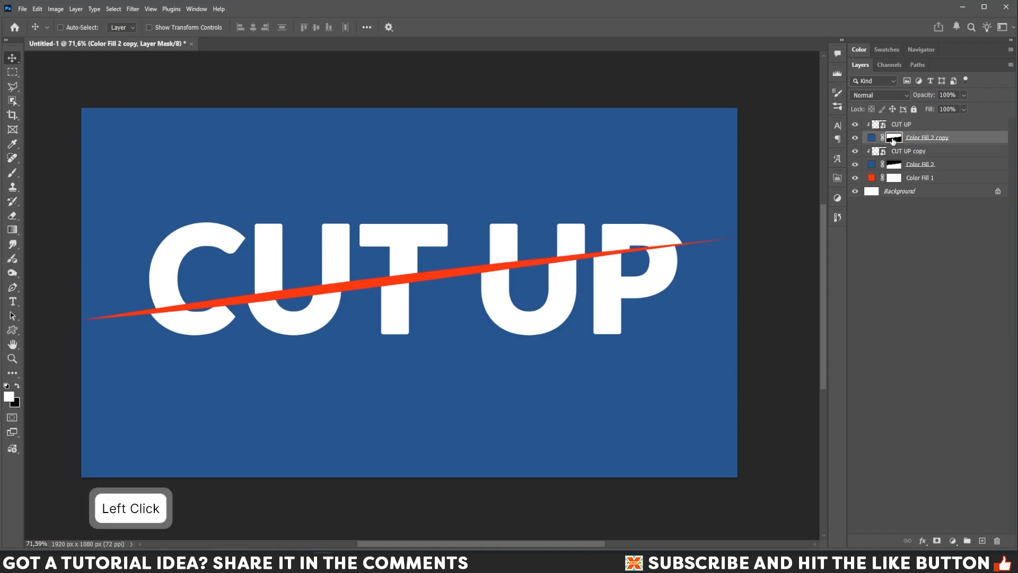
key("ctrl")
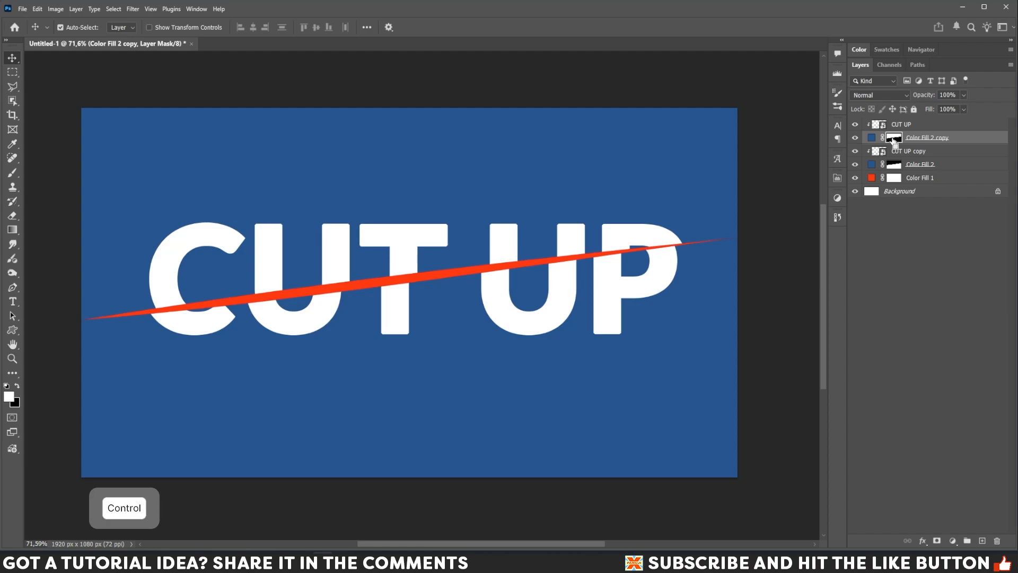
left_click(894, 139, "ctrl")
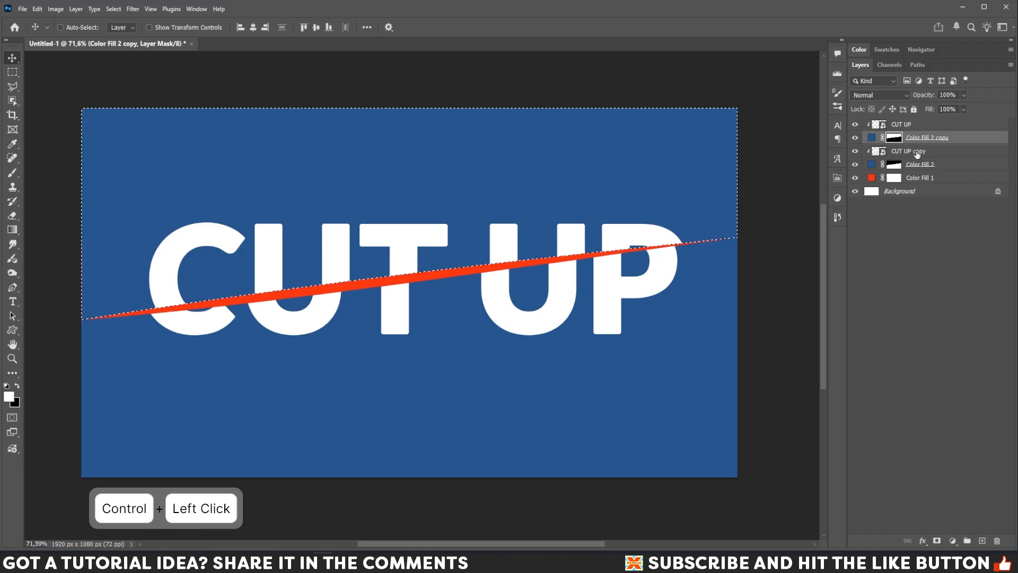
left_click(940, 155, "ctrl")
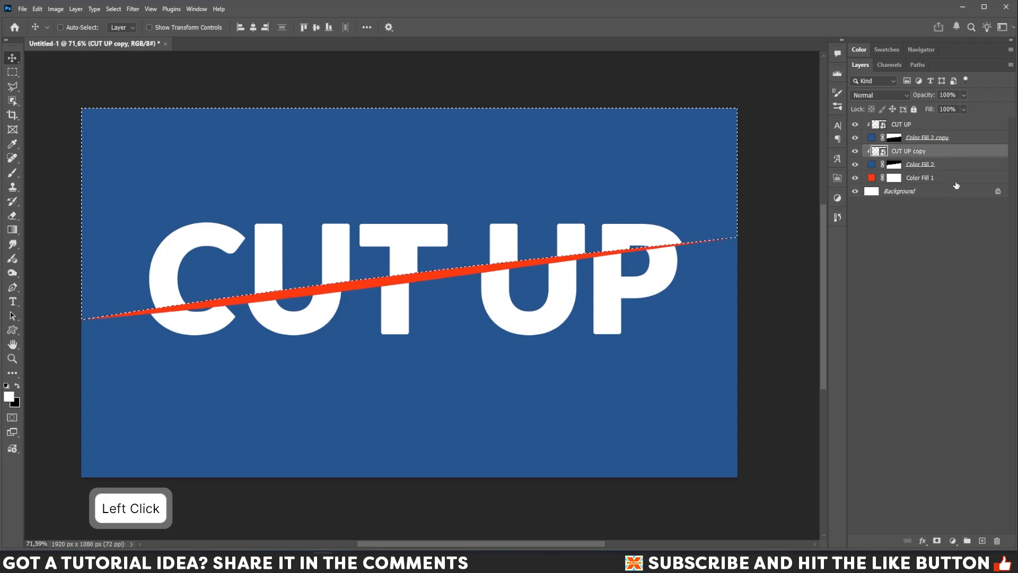
left_click(981, 541)
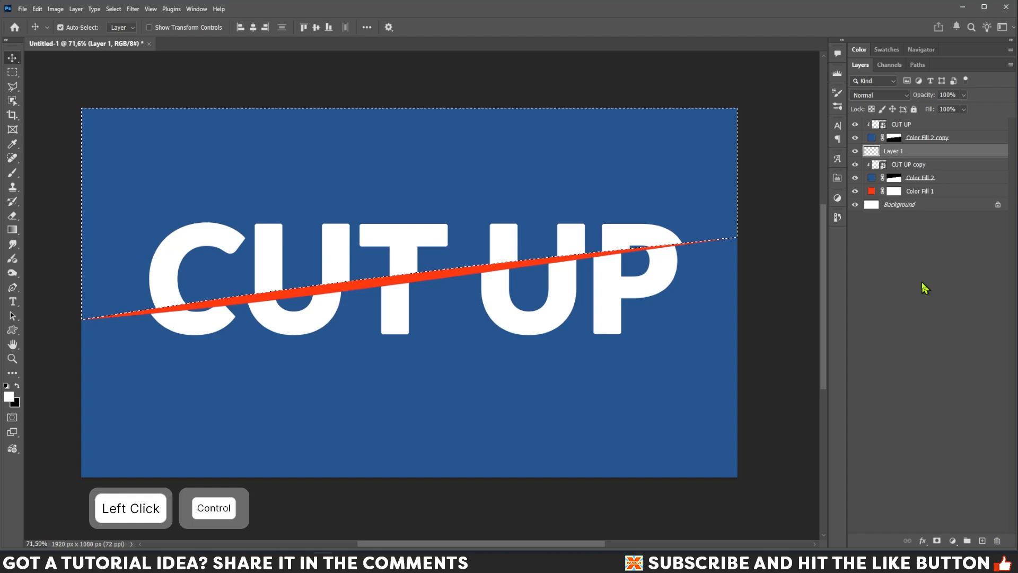
key("ctrl+Delete")
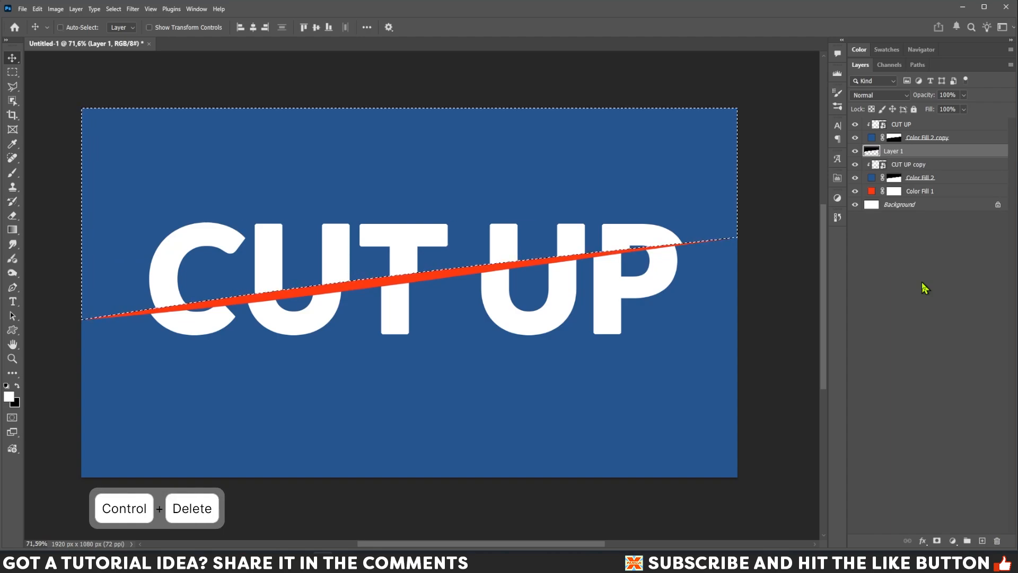
key("ctrl+d")
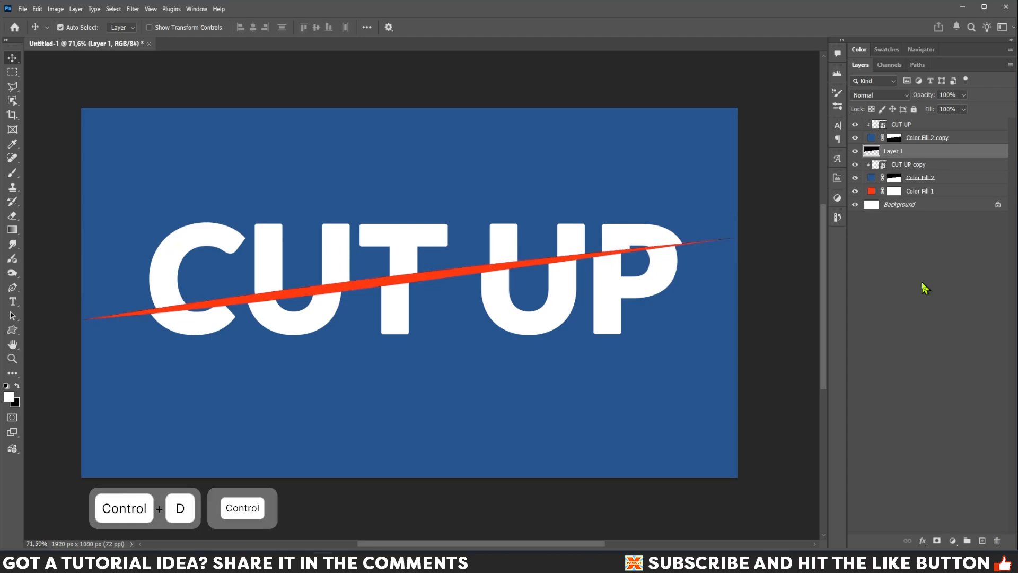
Convert Layer 1 into a smart object.
key("ctrl+t")
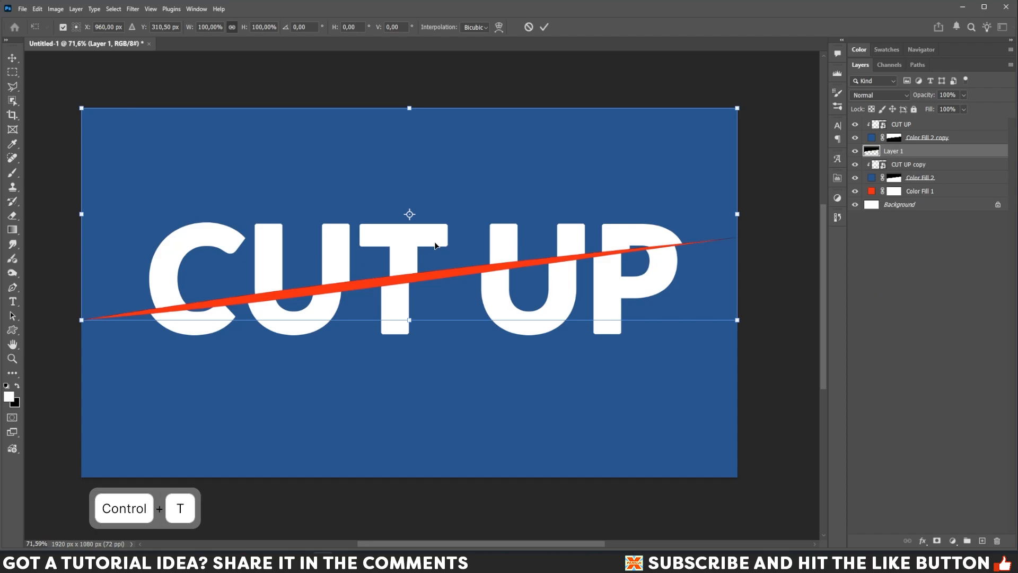
key("Return")
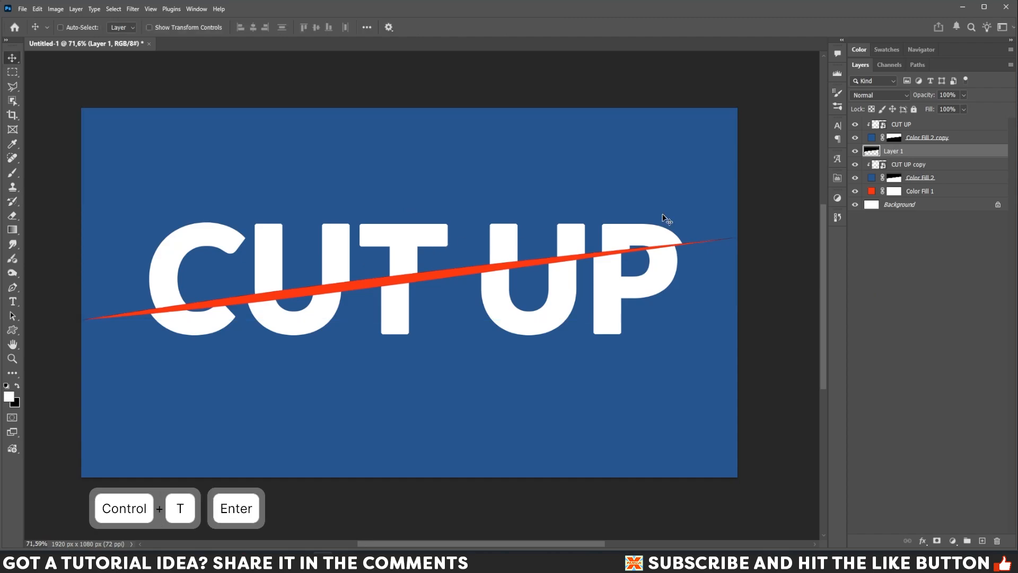
right_click(935, 154)
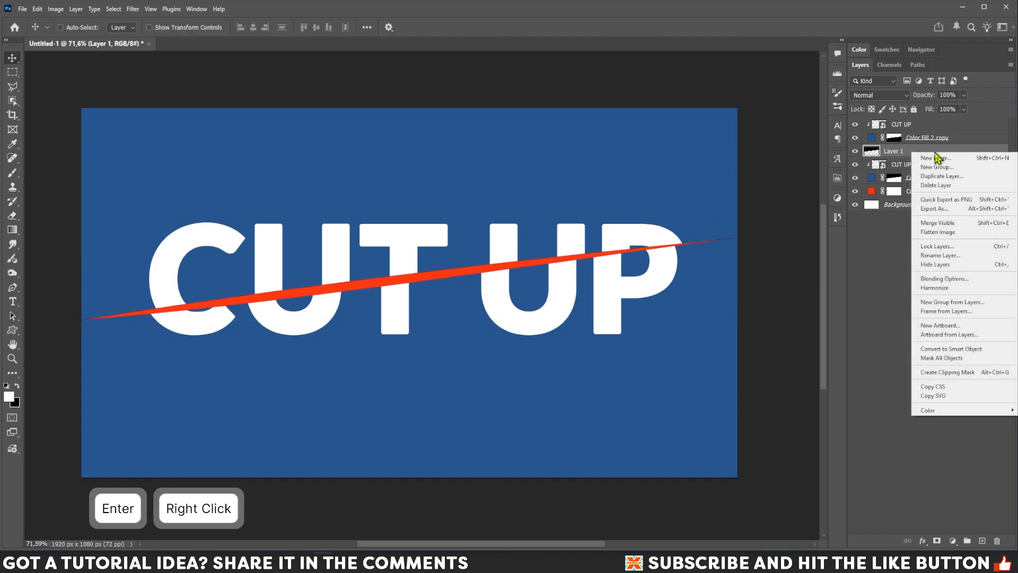
left_click(950, 349)
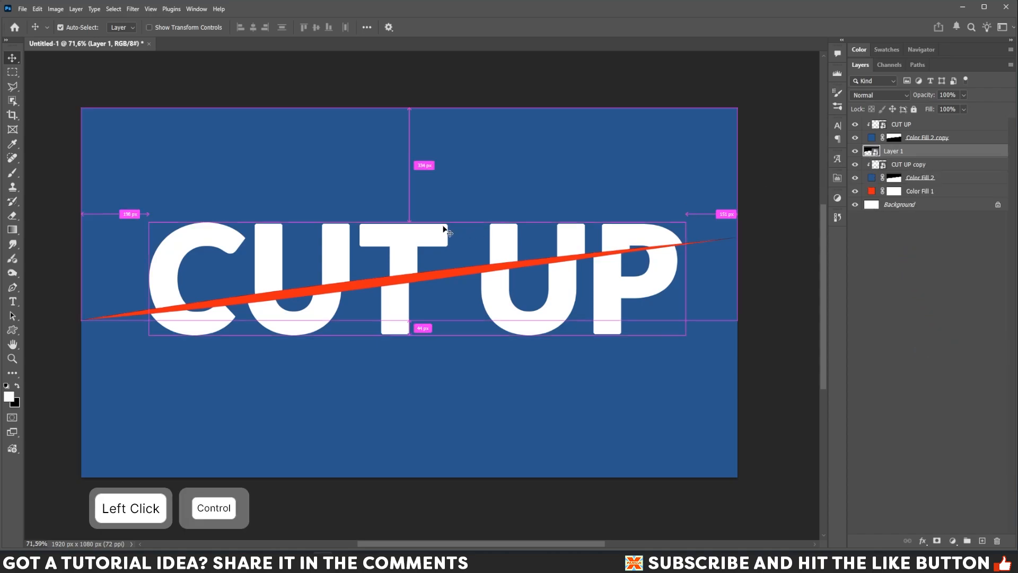
Warp Layer 1 by pulling its lower edge down into a tapered blade along the slash.
key("ctrl+t")
right_click(406, 240)
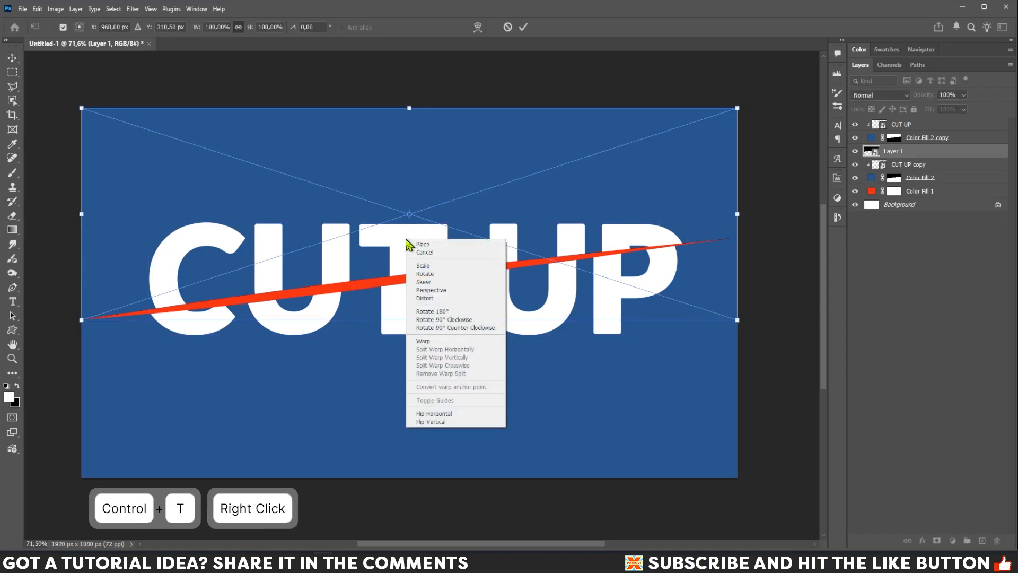
left_click(424, 341)
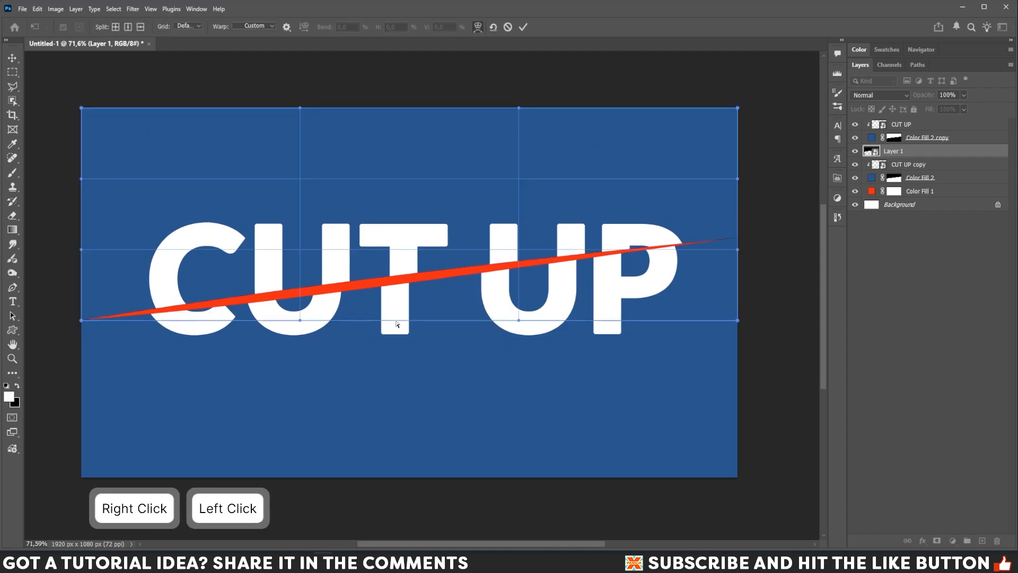
left_click_drag(402, 311, 405, 342)
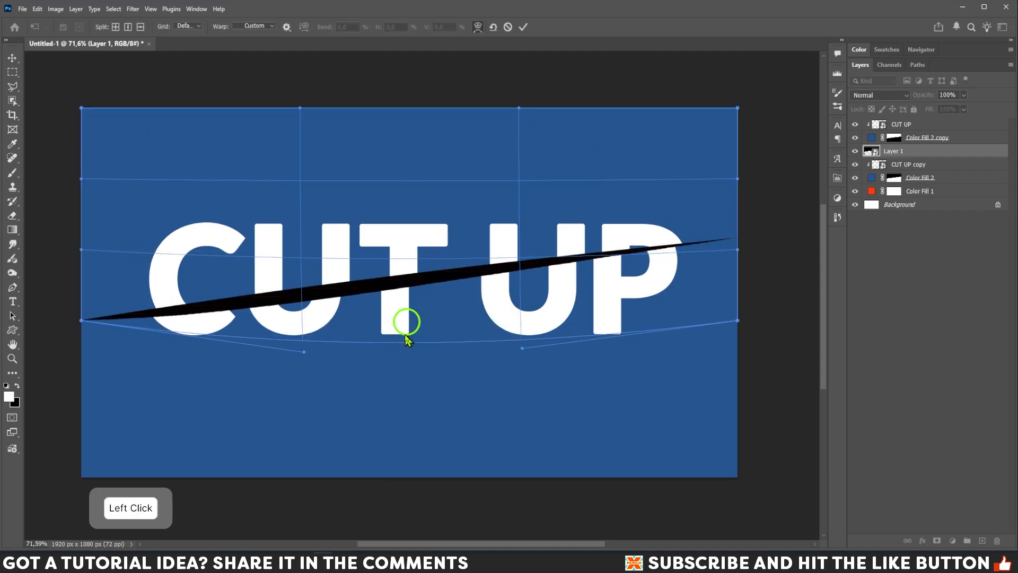
left_click_drag(530, 353, 550, 377)
left_click_drag(305, 356, 301, 370)
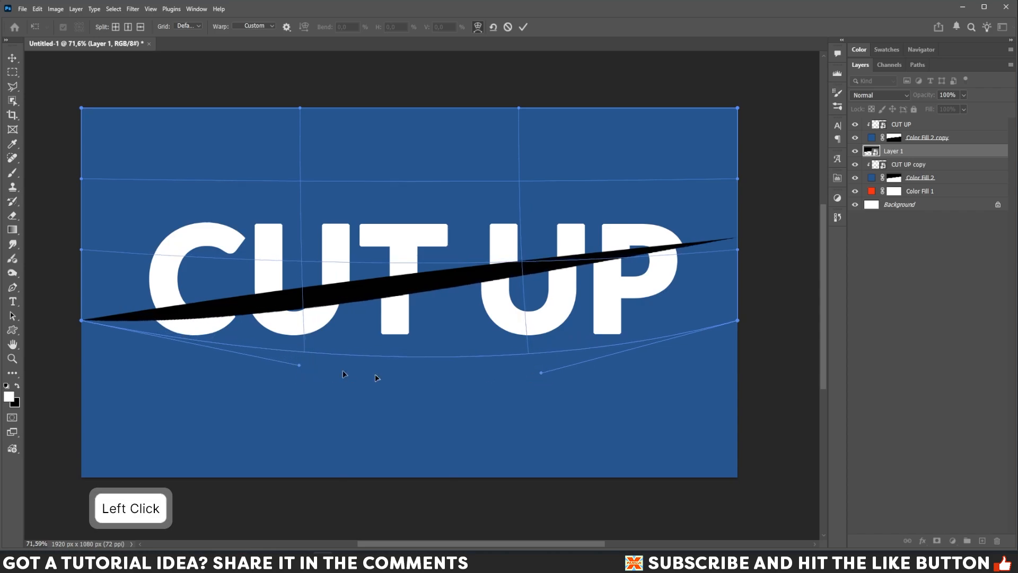
left_click_drag(541, 375, 549, 381)
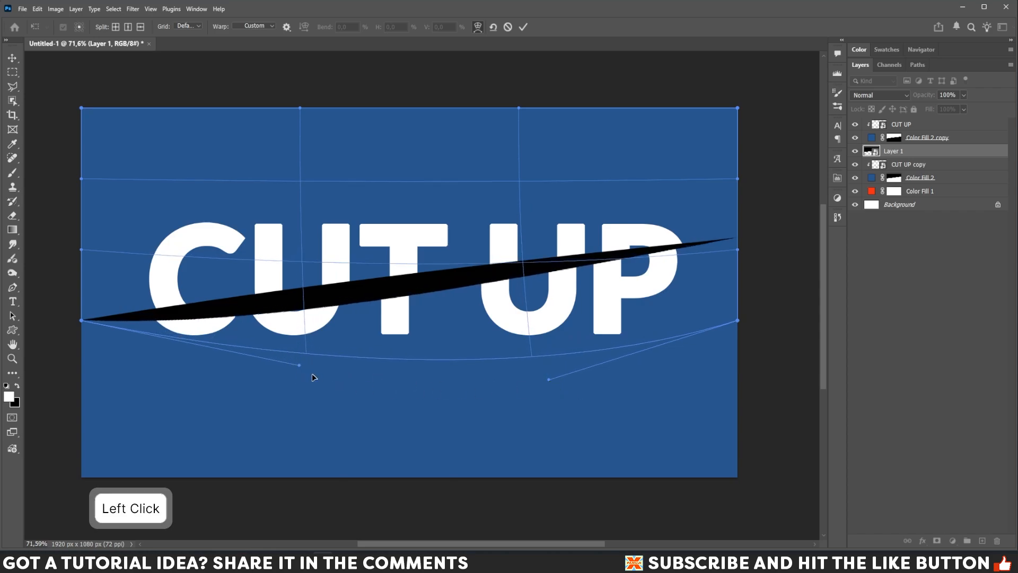
left_click_drag(302, 367, 304, 368)
key("Return")
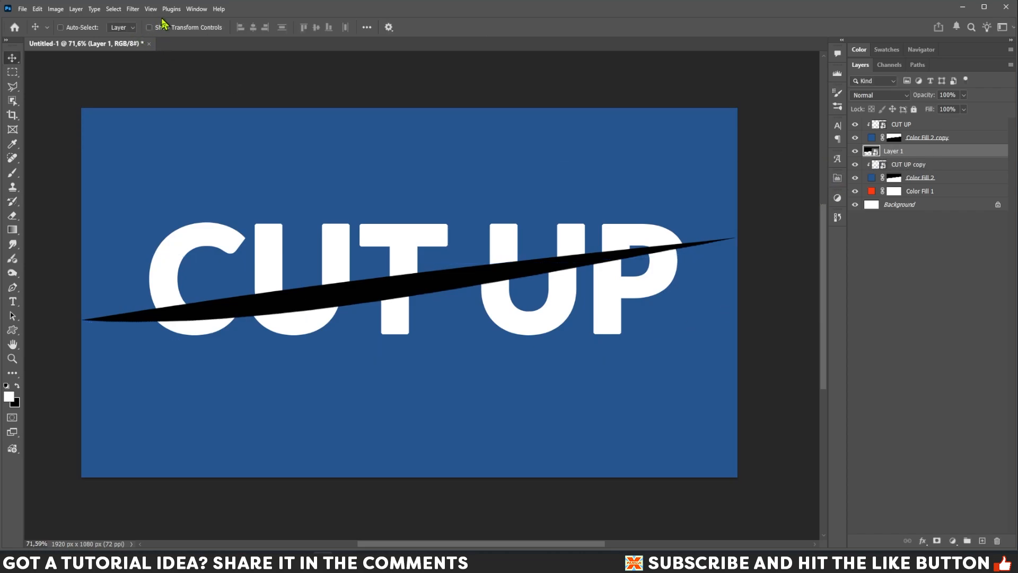
Apply a Gaussian Blur of about 18 pixels to Layer 1.
left_click(132, 9)
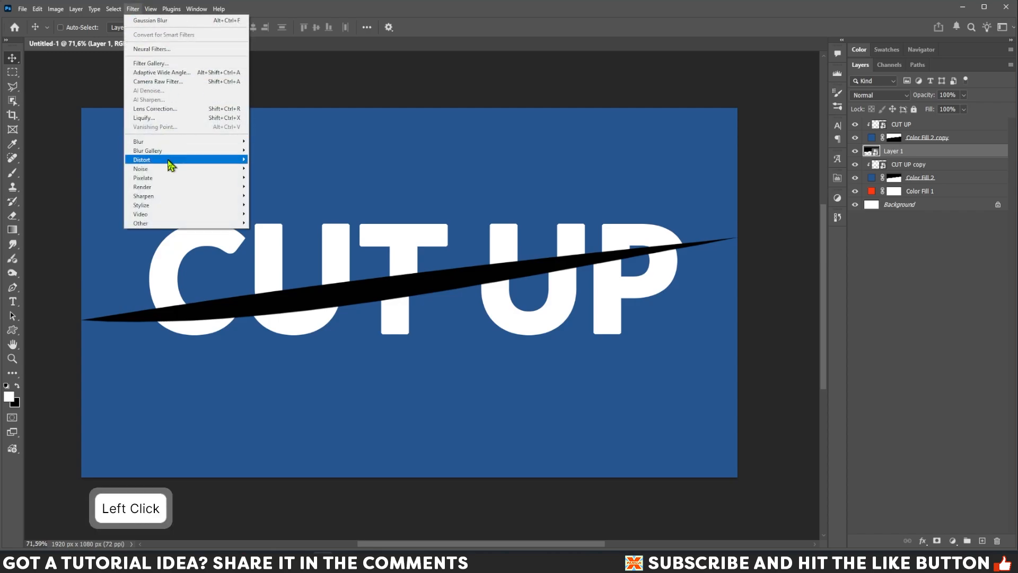
mouse_move(159, 141)
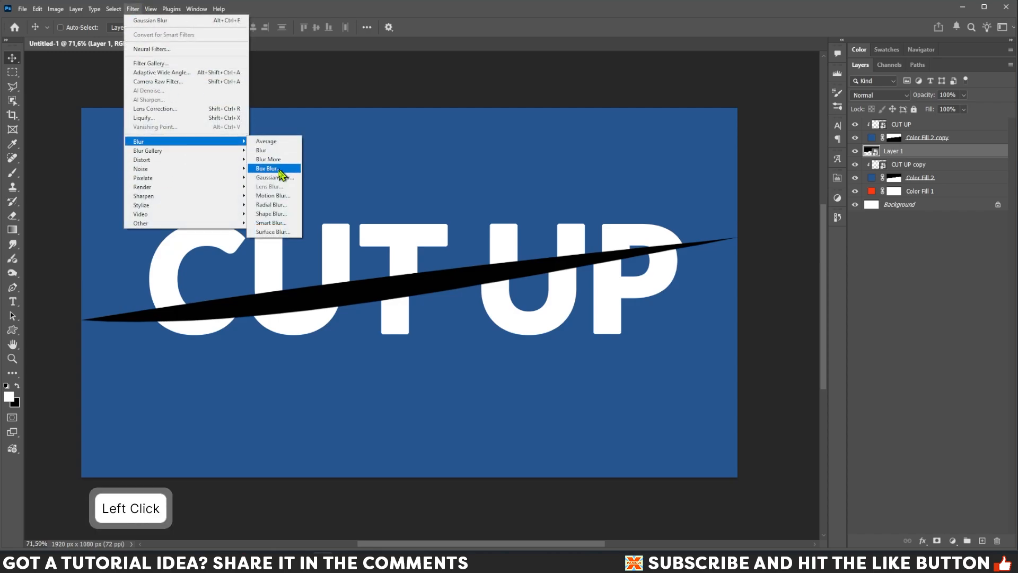
left_click(273, 178)
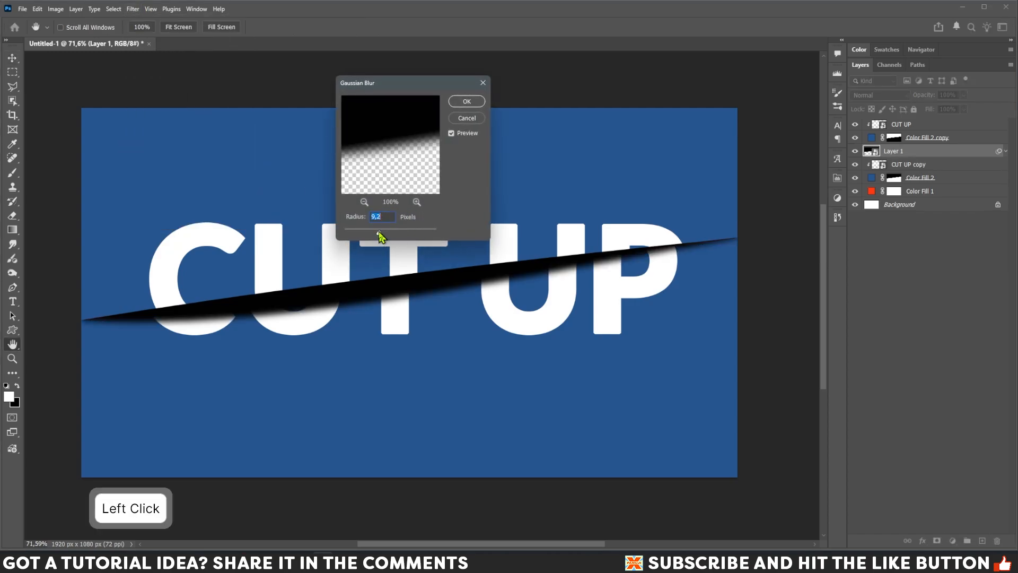
left_click_drag(379, 232, 384, 232)
left_click(459, 106)
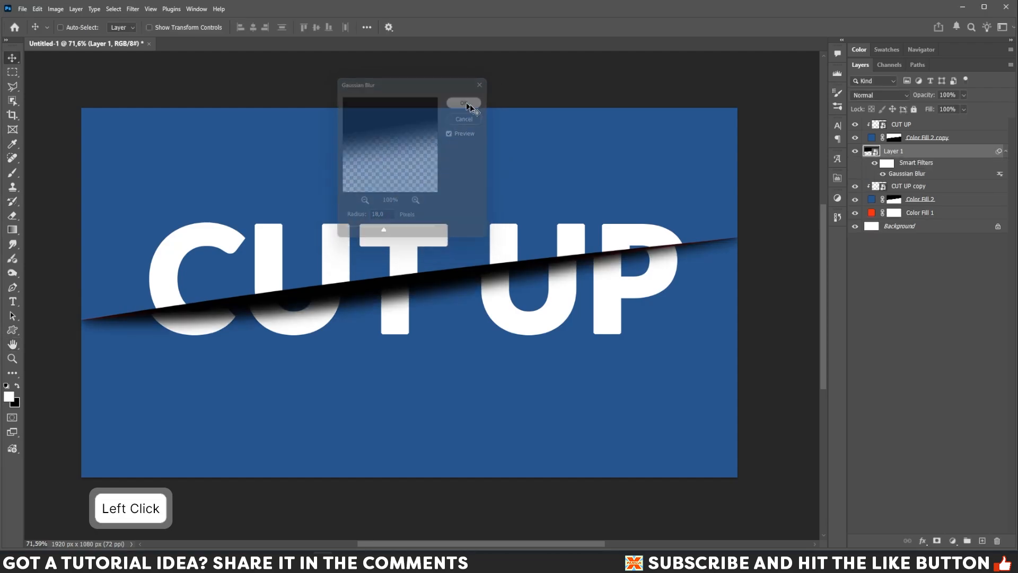
Raise the Gaussian Blur smart filter radius to 24 pixels for a softer shadow.
double_click(898, 175)
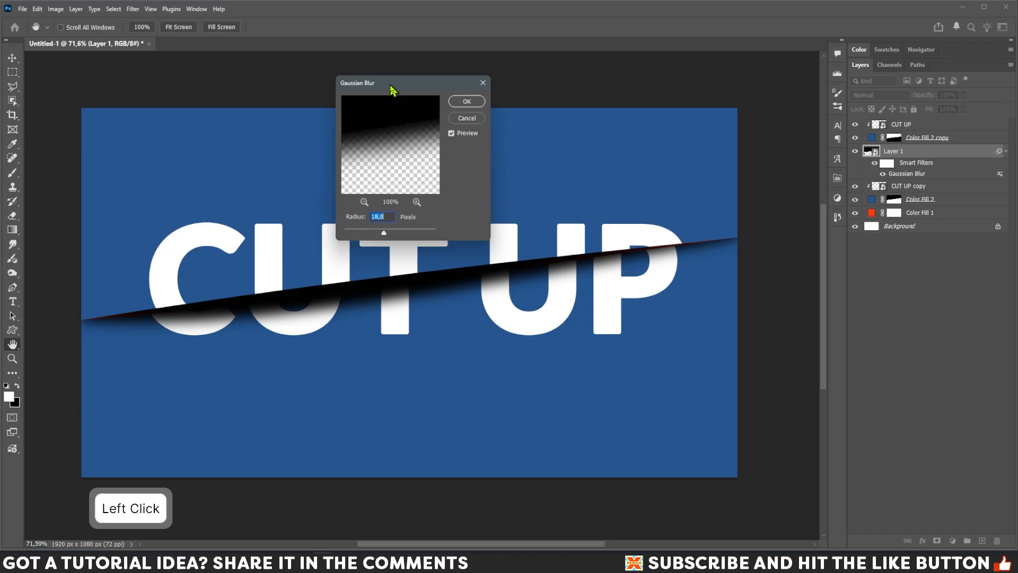
left_click_drag(393, 90, 558, 89)
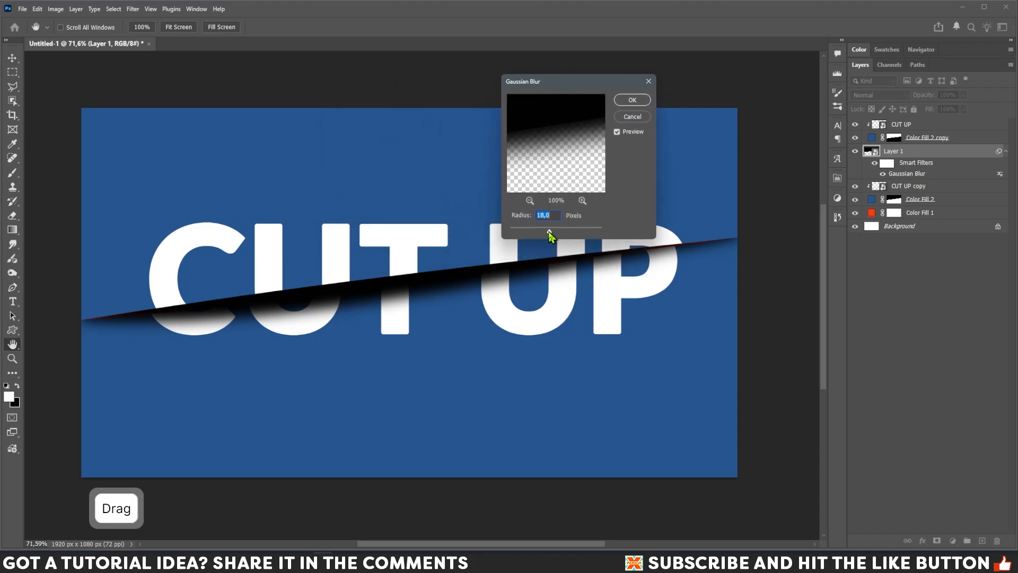
mouse_move(549, 234)
left_mouse_down()
mouse_move(566, 234)
mouse_move(552, 233)
left_mouse_up()
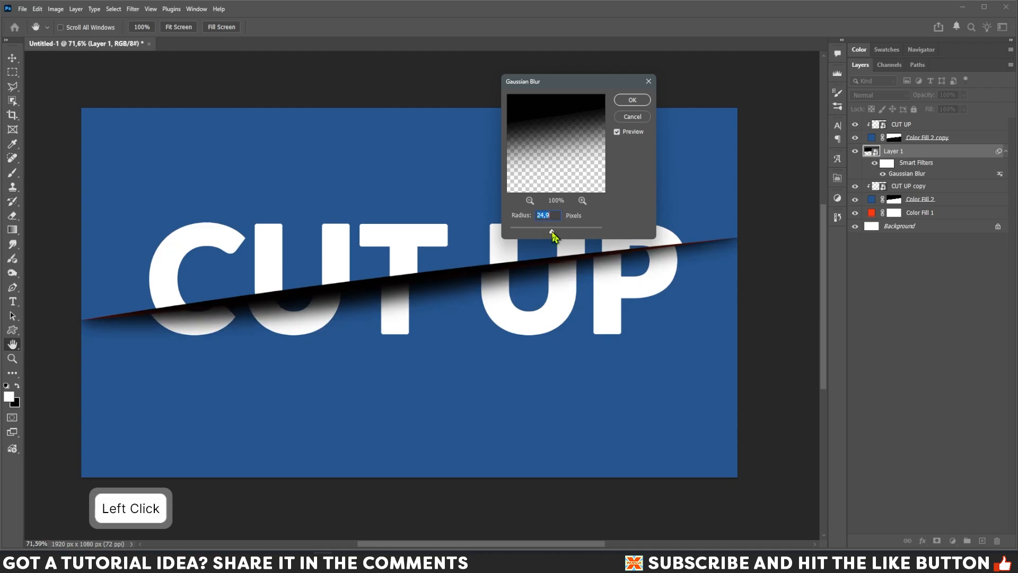
left_click(623, 106)
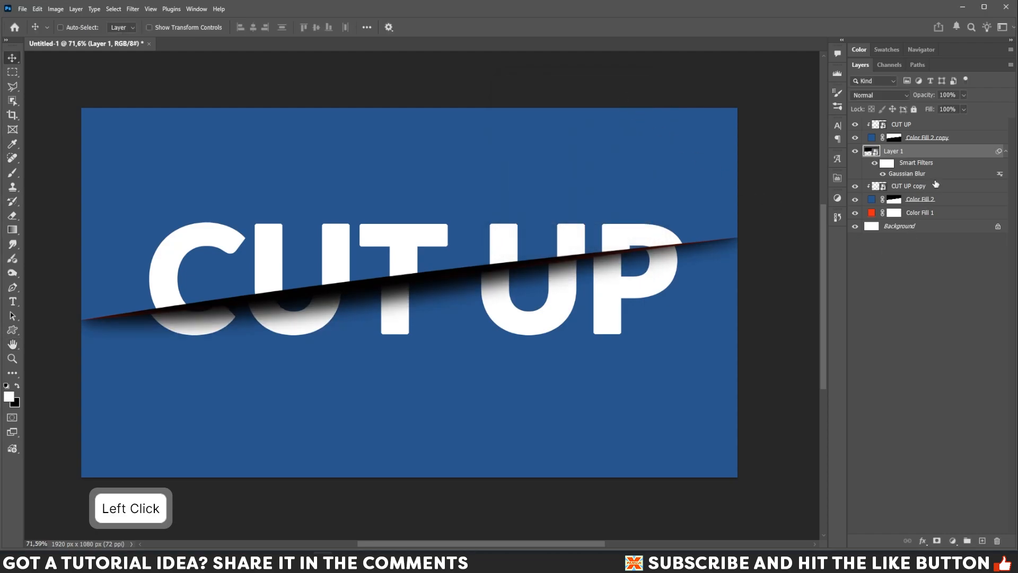
Lower Layer 1's opacity to 67% and select both CUT UP text layers.
left_click(963, 109)
left_click_drag(964, 109, 952, 114)
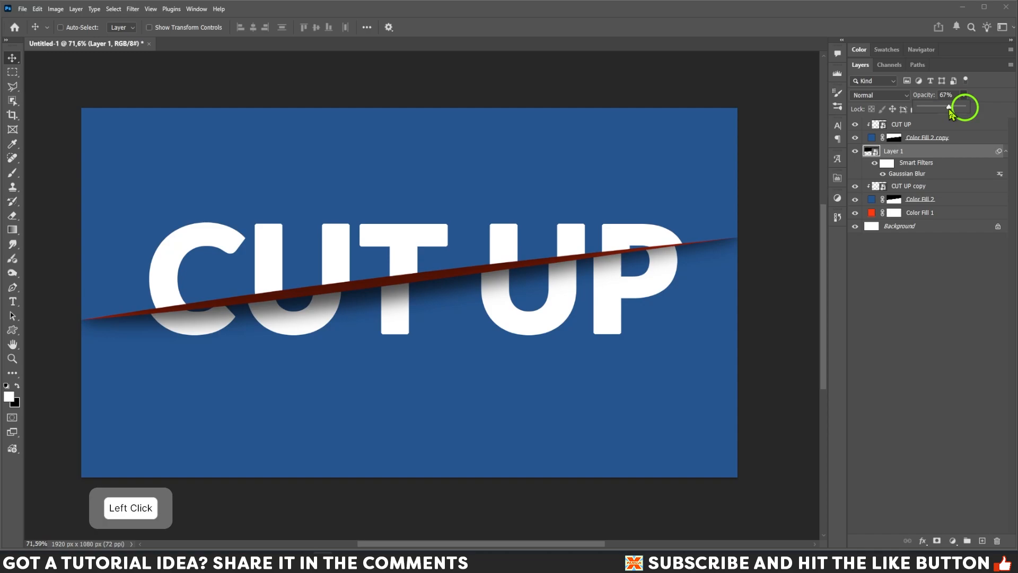
left_click(862, 127)
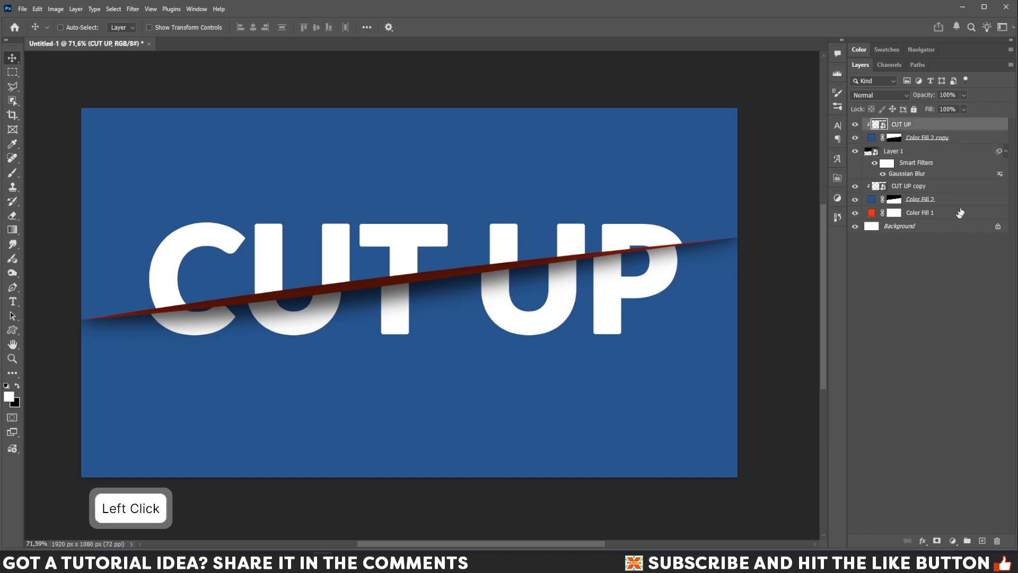
left_click(909, 189, "ctrl")
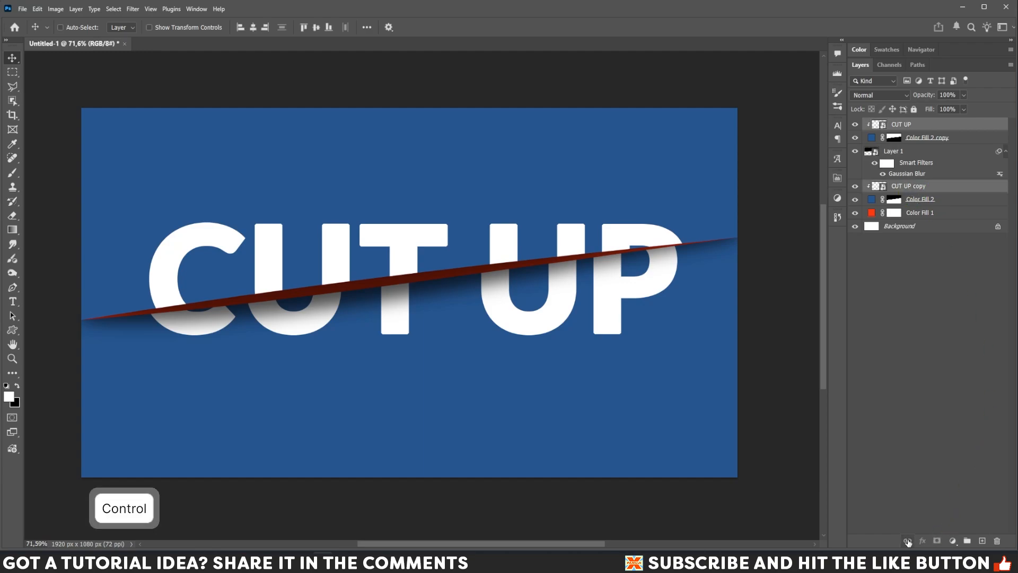
Link the two CUT UP layers, shift them slightly left and rotate them about -2.4°.
left_click(907, 541)
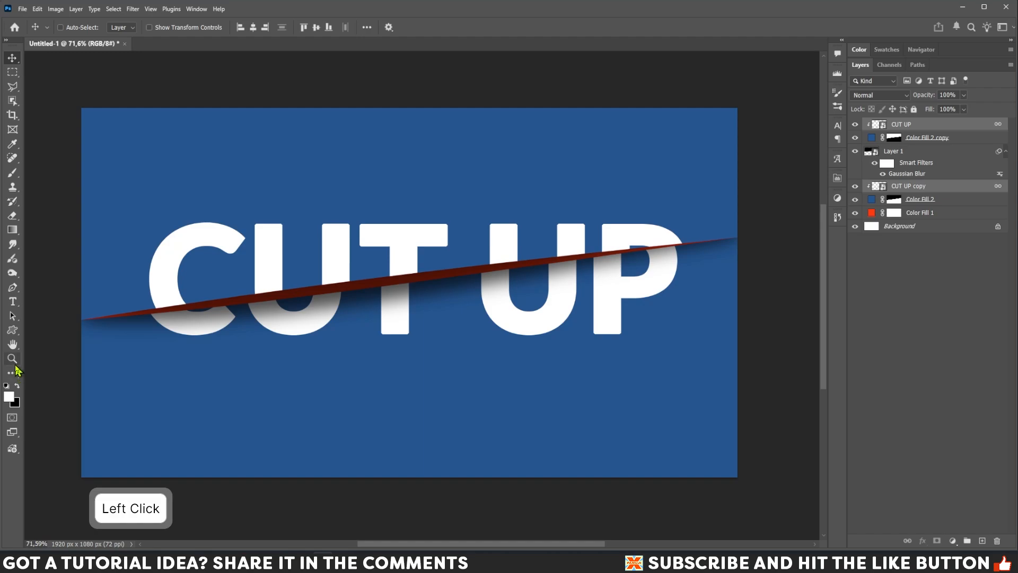
mouse_move(199, 243)
left_mouse_down()
mouse_move(213, 227)
mouse_move(172, 256)
mouse_move(211, 243)
mouse_move(193, 244)
mouse_move(240, 249)
mouse_move(189, 241)
mouse_move(212, 243)
mouse_move(194, 236)
mouse_move(209, 229)
mouse_move(188, 245)
left_mouse_up()
key("ctrl+t")
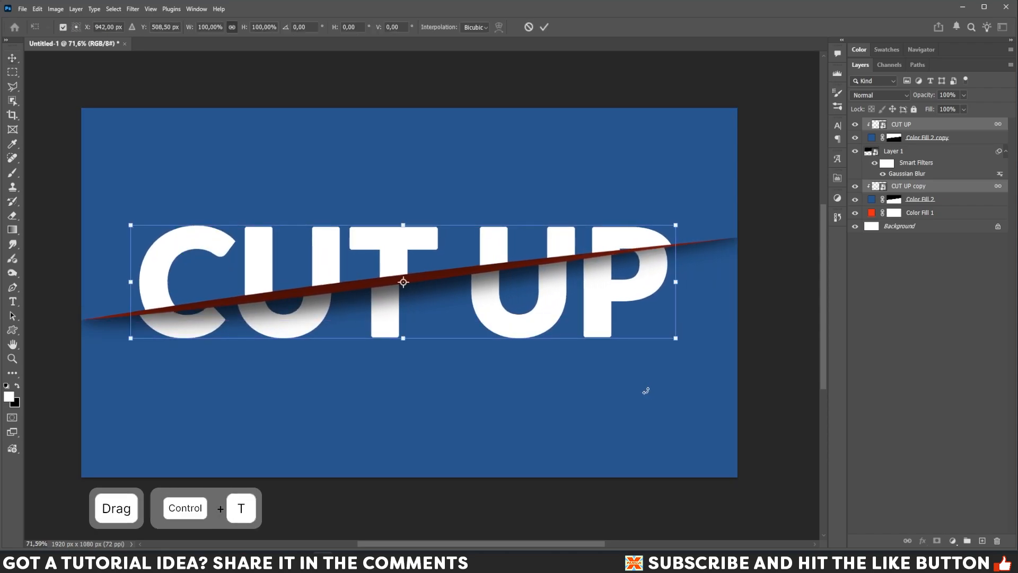
left_click_drag(682, 354, 691, 342)
key("Return")
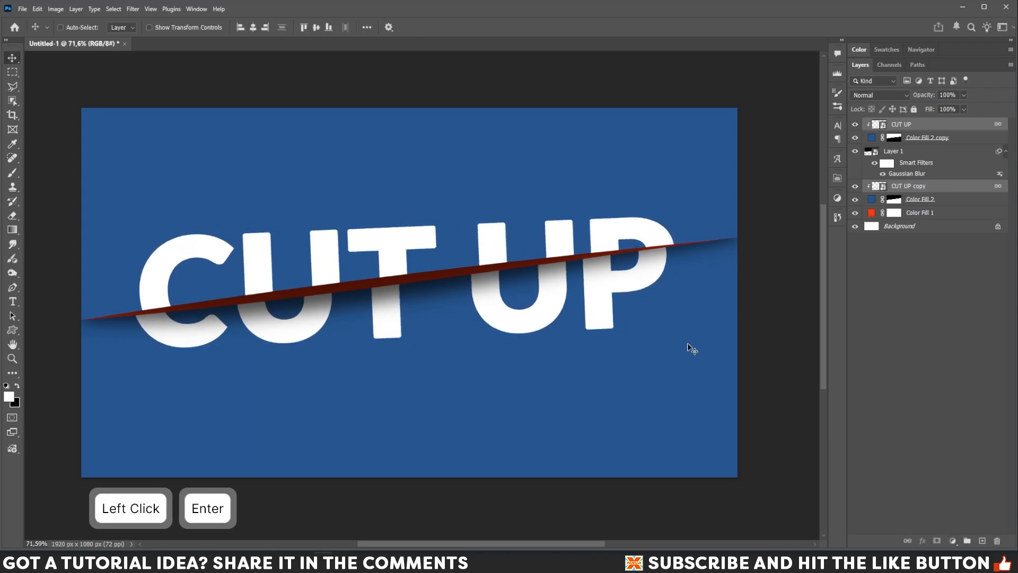
left_click(905, 128)
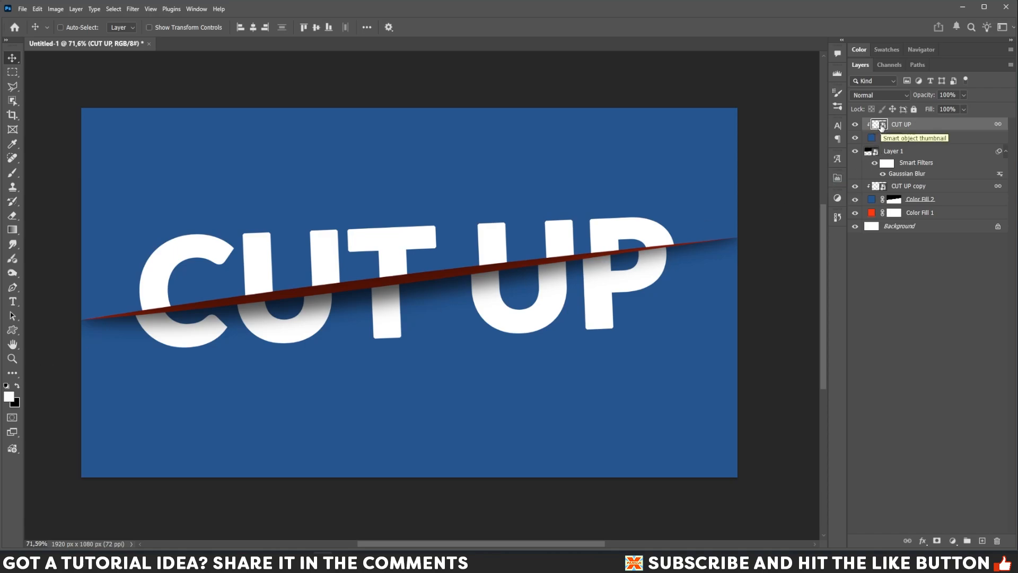
Open CUT UP.psb and tile it vertically beside the main design, fitted to screen.
double_click(882, 128)
left_click(12, 359)
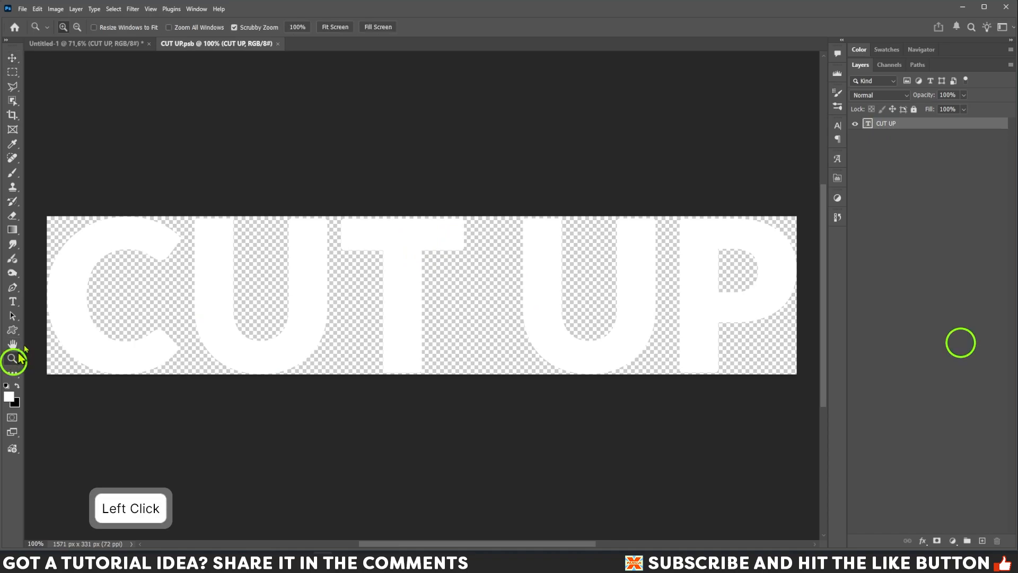
left_click(198, 9)
mouse_move(220, 20)
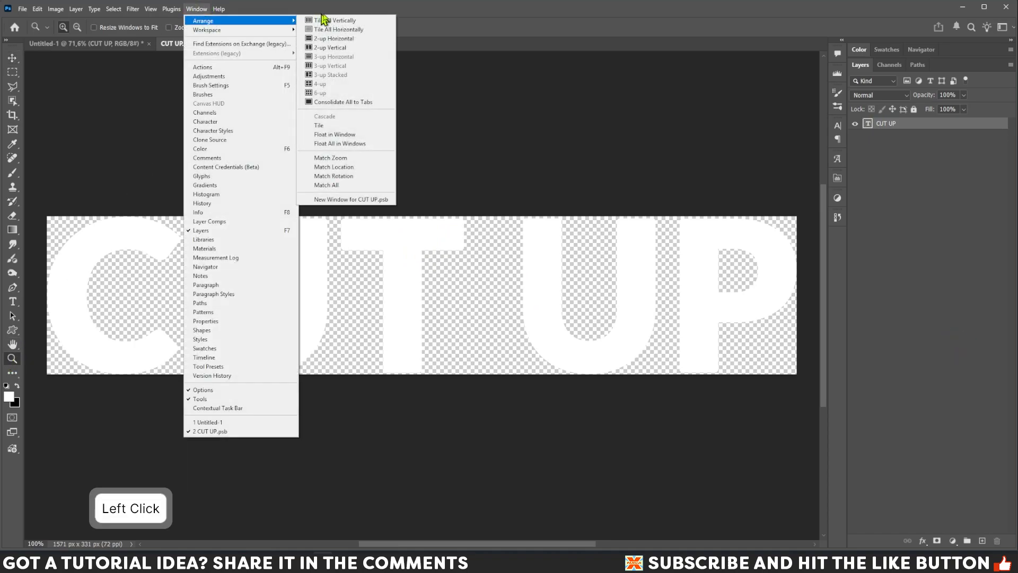
left_click(324, 20)
left_click(195, 9)
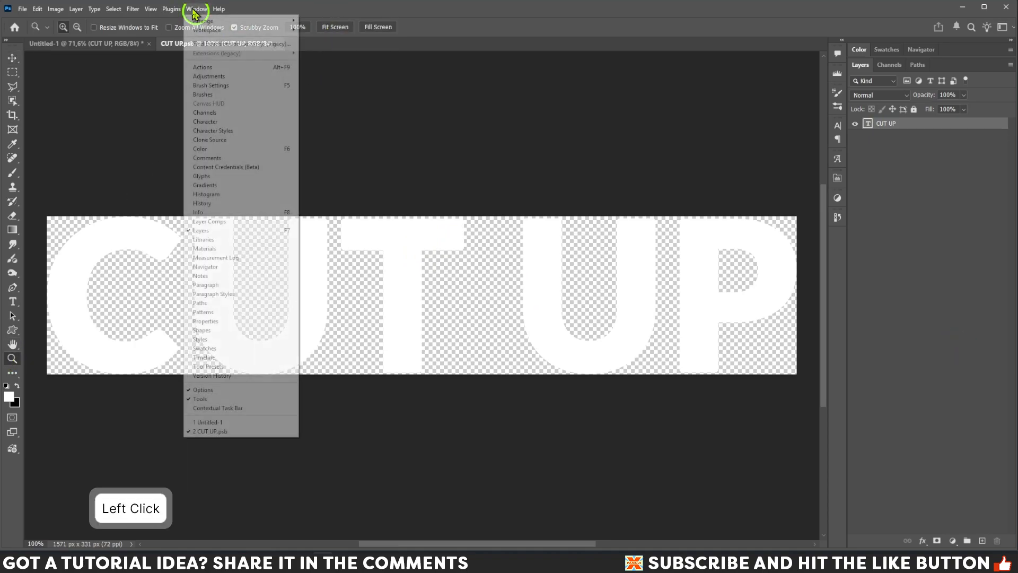
mouse_move(216, 22)
left_click(312, 21)
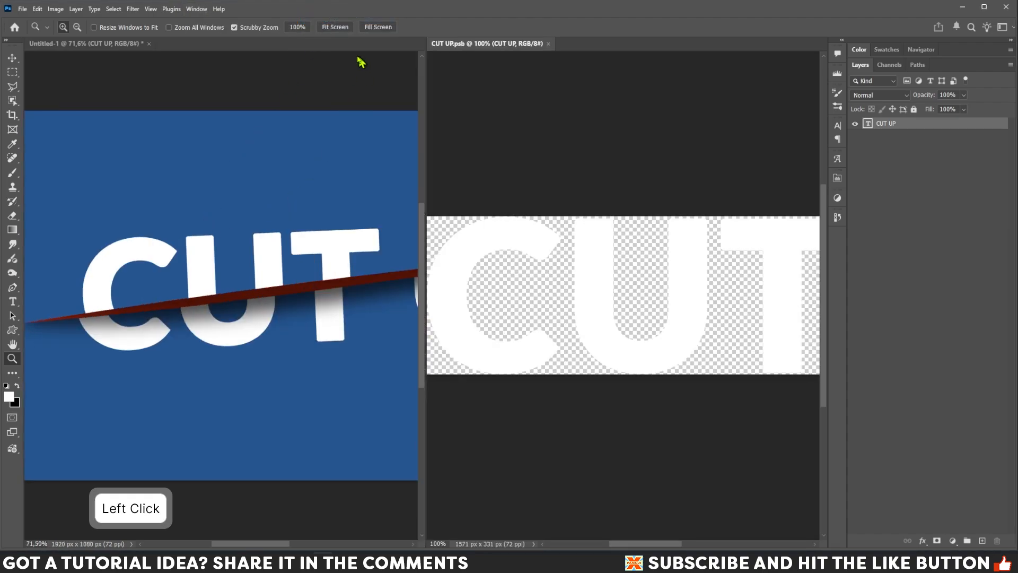
left_click(337, 28)
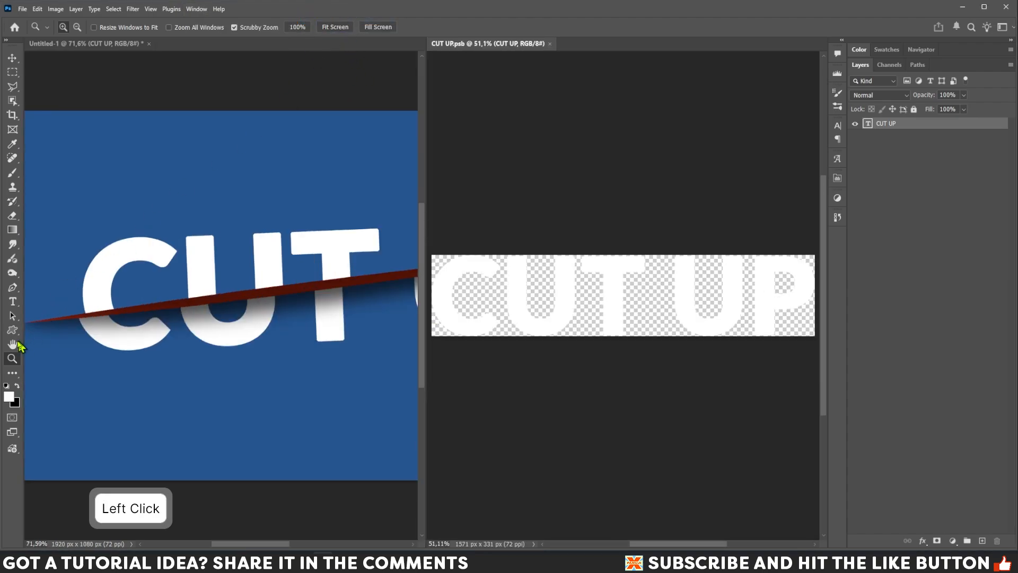
left_click(13, 301)
Retype the smart object's lettering from CUT UP to SLICED and commit the text.
left_click(777, 320)
left_click_drag(779, 322, 536, 318)
key("Caps_Lock")
type("SLICE")
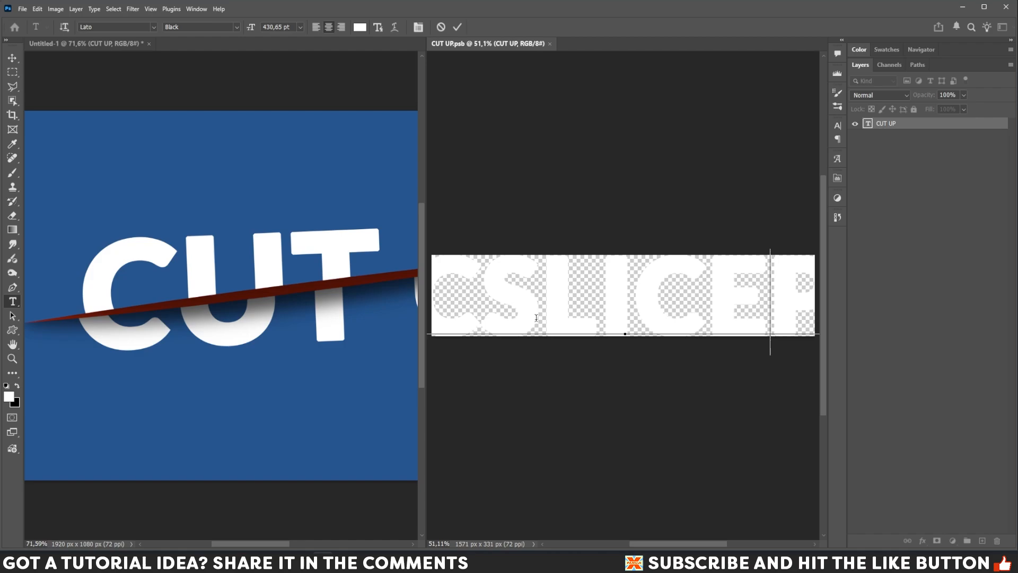
key("Right")
key("BackSpace")
type("D")
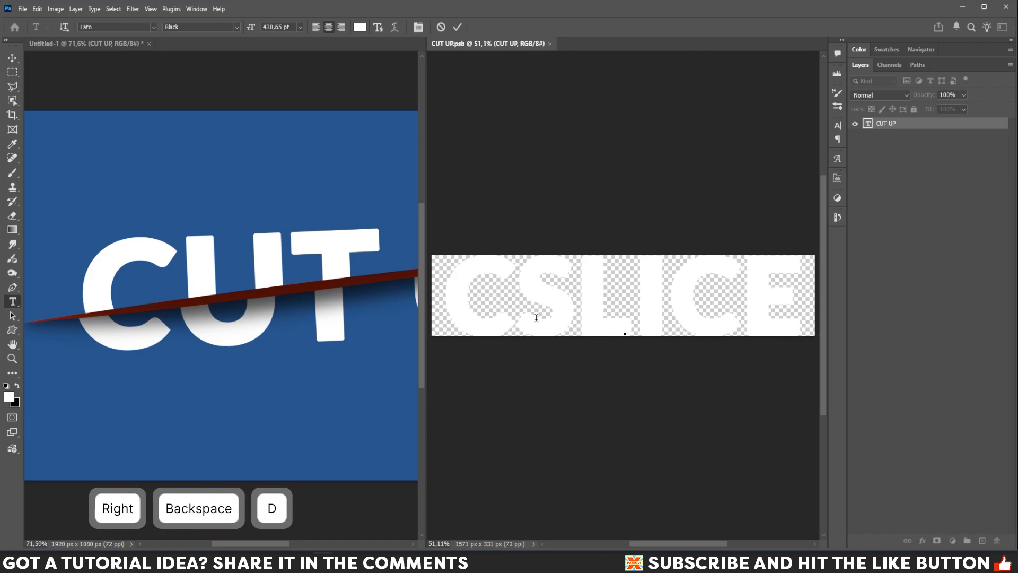
key("Left")
key("Left")
key("Left")
key("Left")
key("Left")
key("Left")
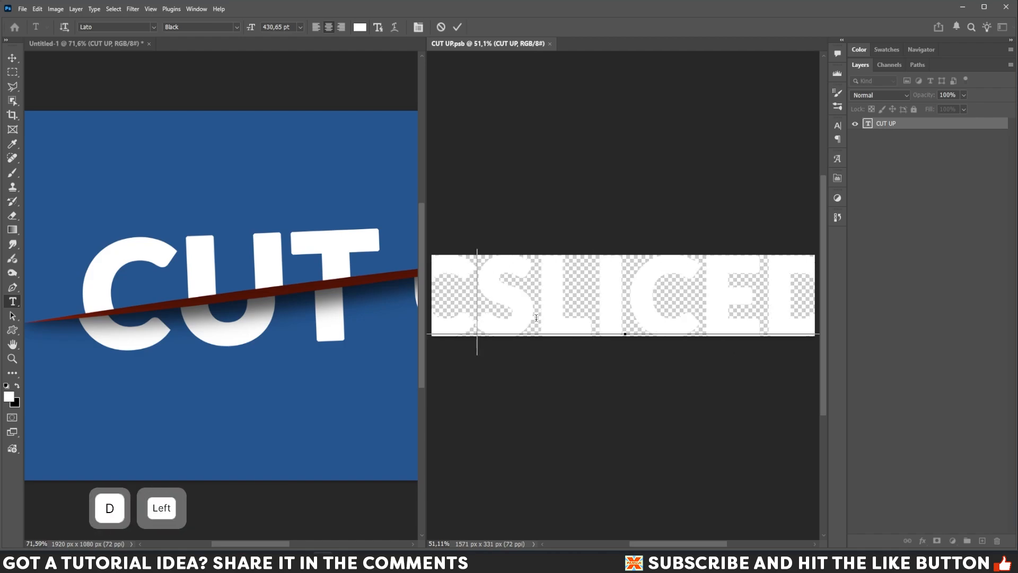
key("Right")
key("BackSpace")
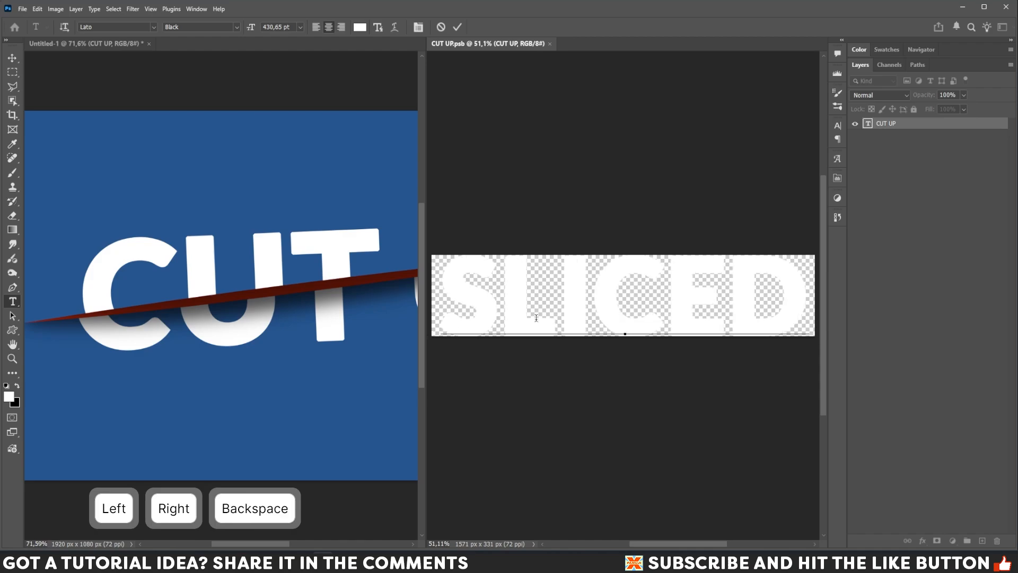
left_click(12, 57)
left_click(12, 358)
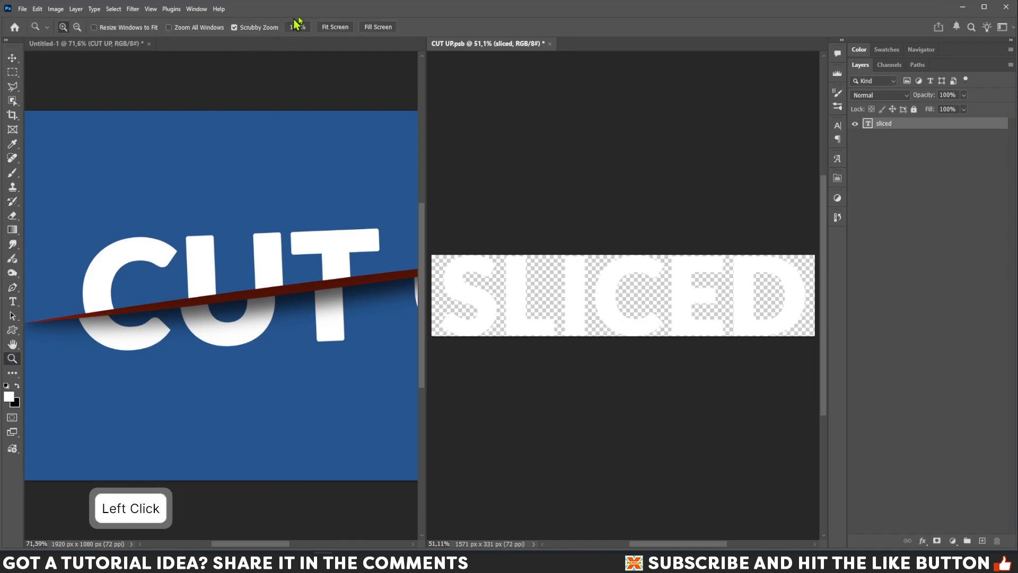
Save CUT UP.psb, close its tab, and fit the updated SLICED design to the window.
left_click(96, 43)
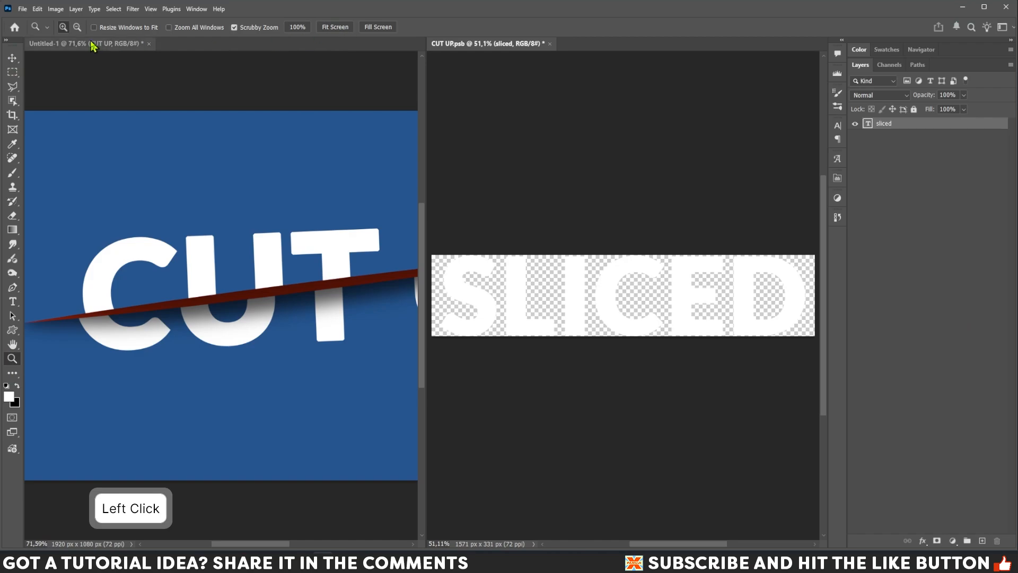
left_click(331, 27)
left_click(463, 44)
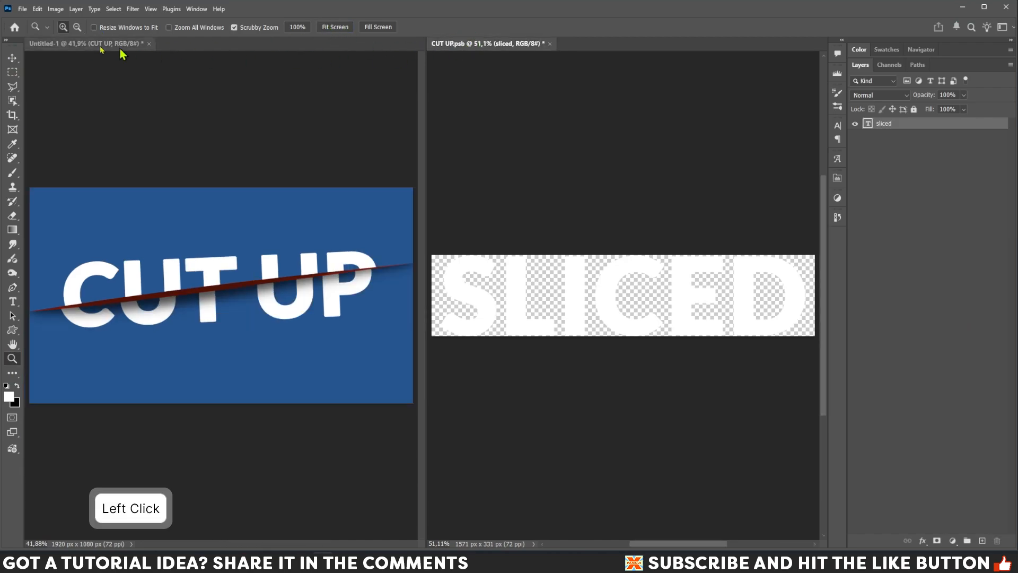
left_click(22, 9)
left_click(36, 116)
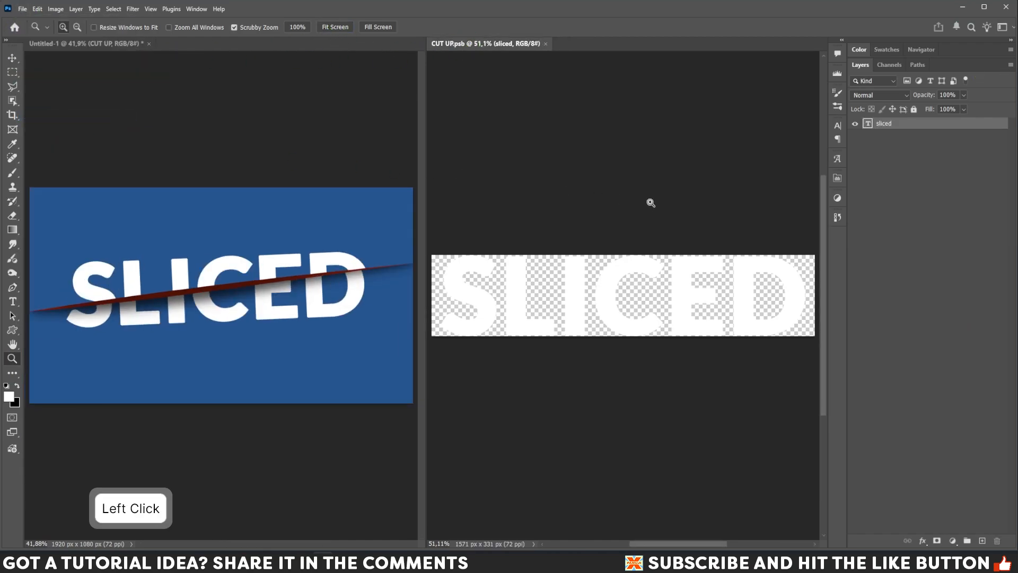
left_click(546, 44)
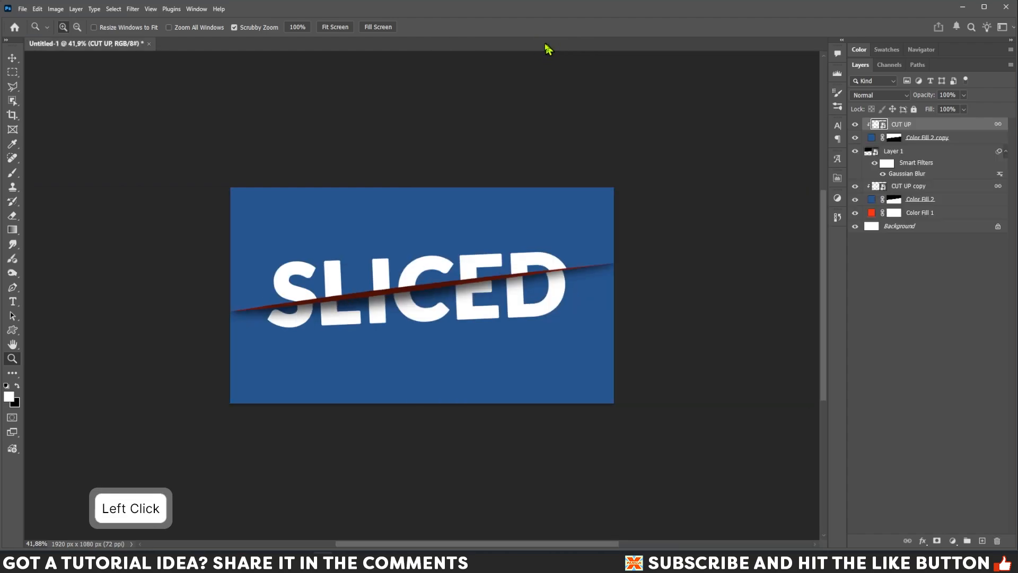
left_click(336, 28)
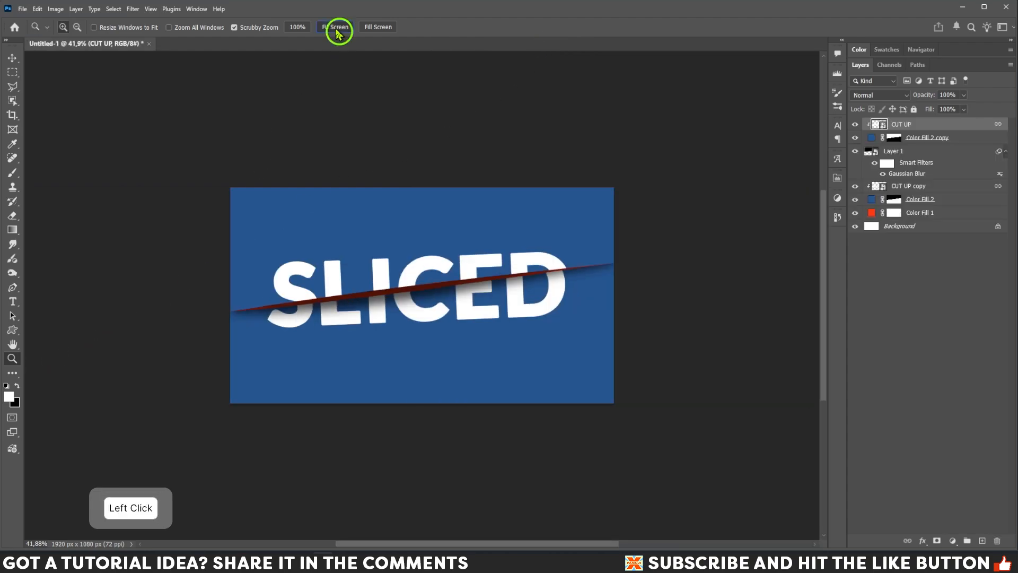